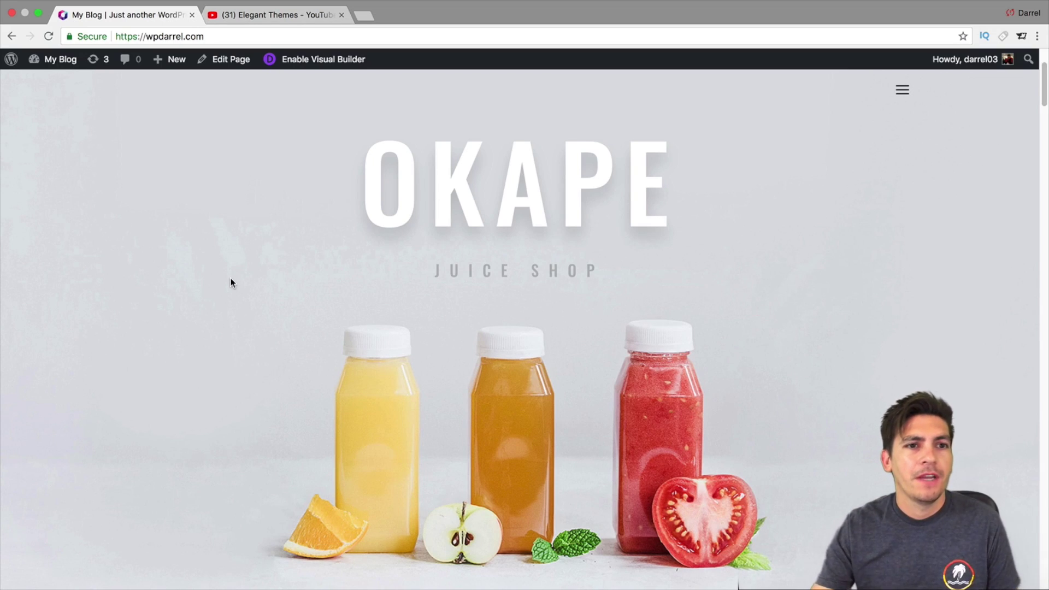
Step: Open the site's list of installed plugins from the dashboard and locate Custom Post Type UI
mouse_move(65, 69)
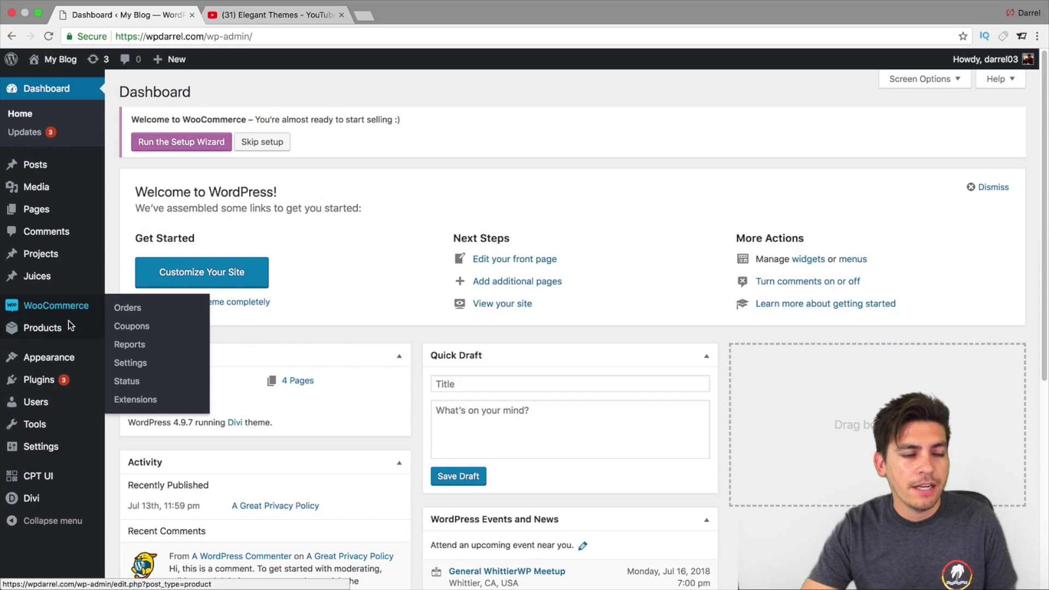
mouse_move(70, 325)
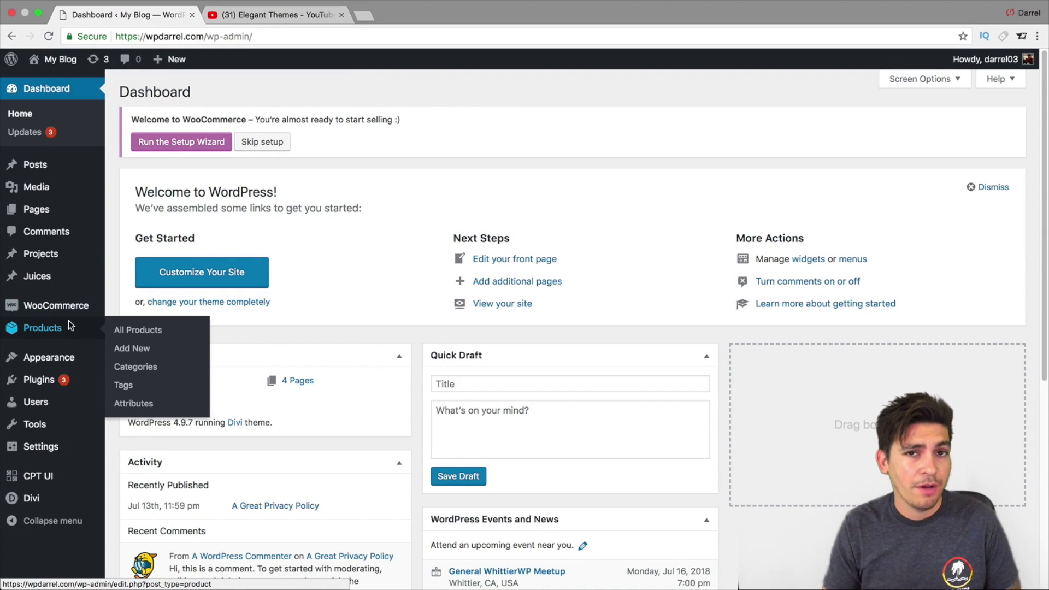
mouse_move(68, 276)
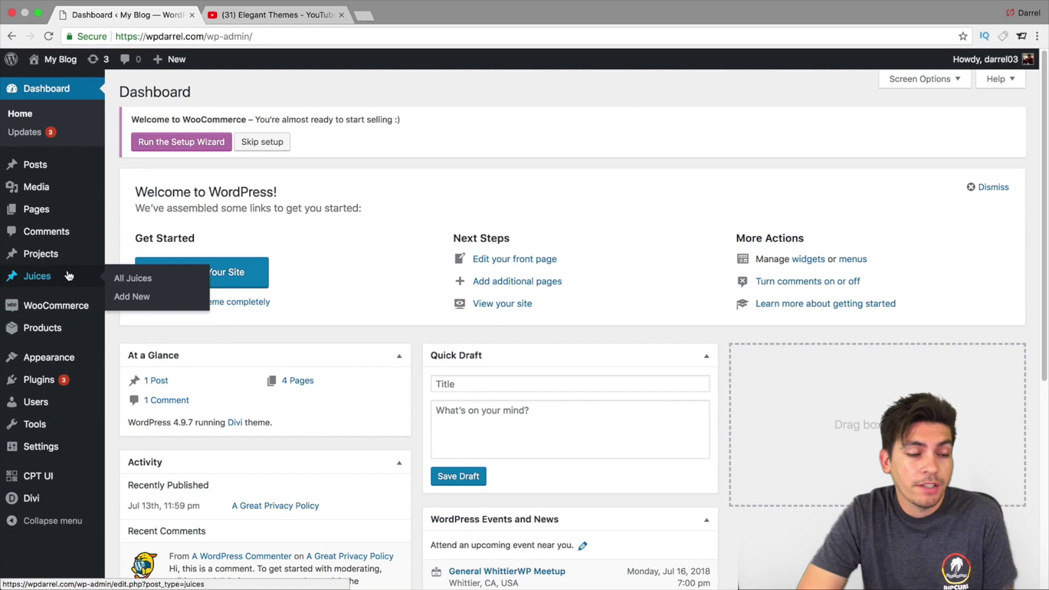
mouse_move(71, 390)
click(152, 387)
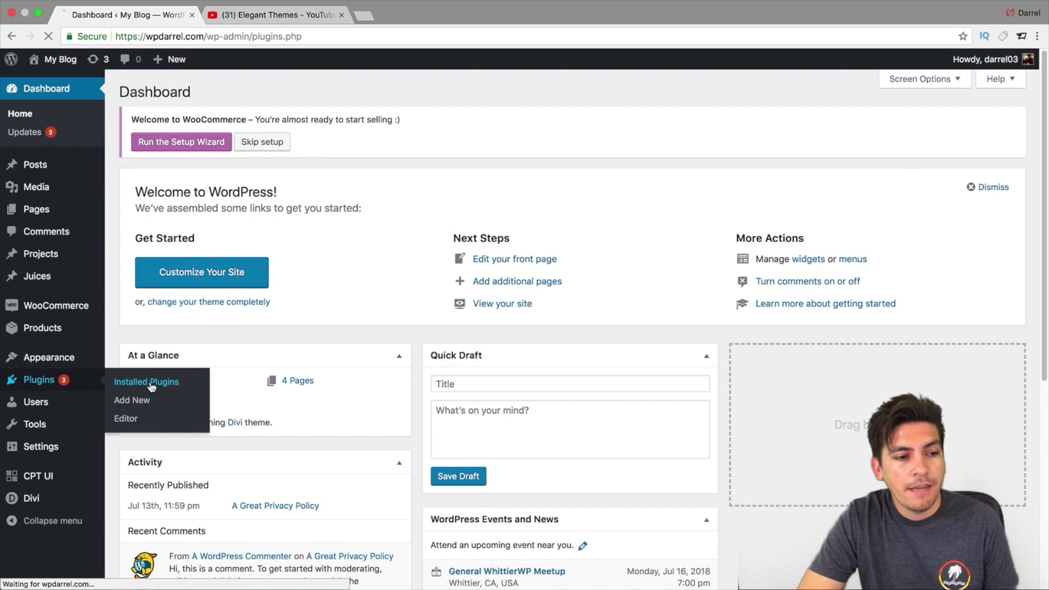
scroll(271, 385, down, 8)
scroll(177, 162, up, 1)
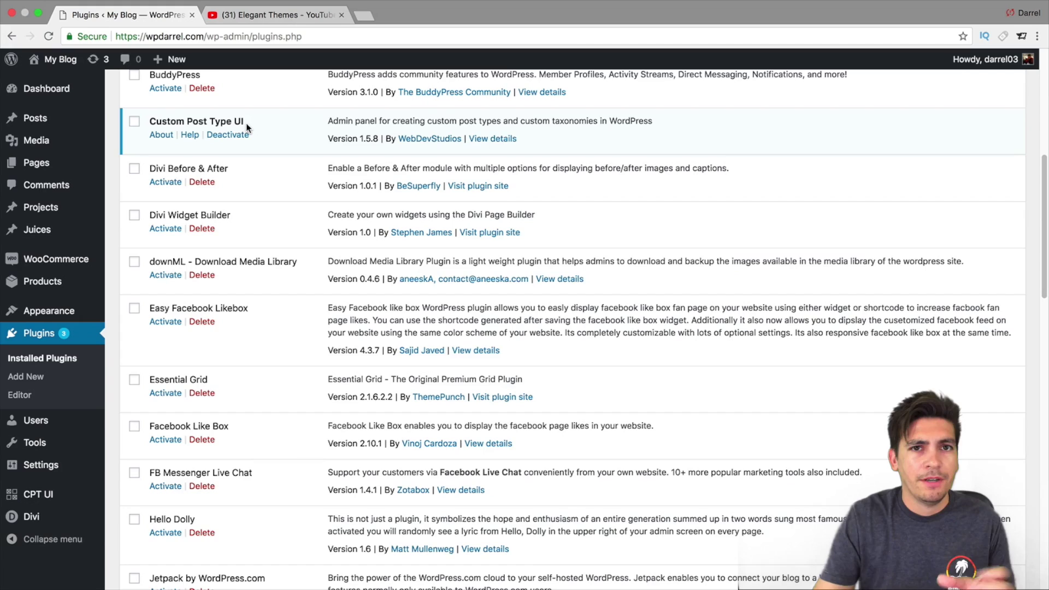
Step: Search the directory of new plugins for "custom" to find Custom Post Type UI
click(57, 377)
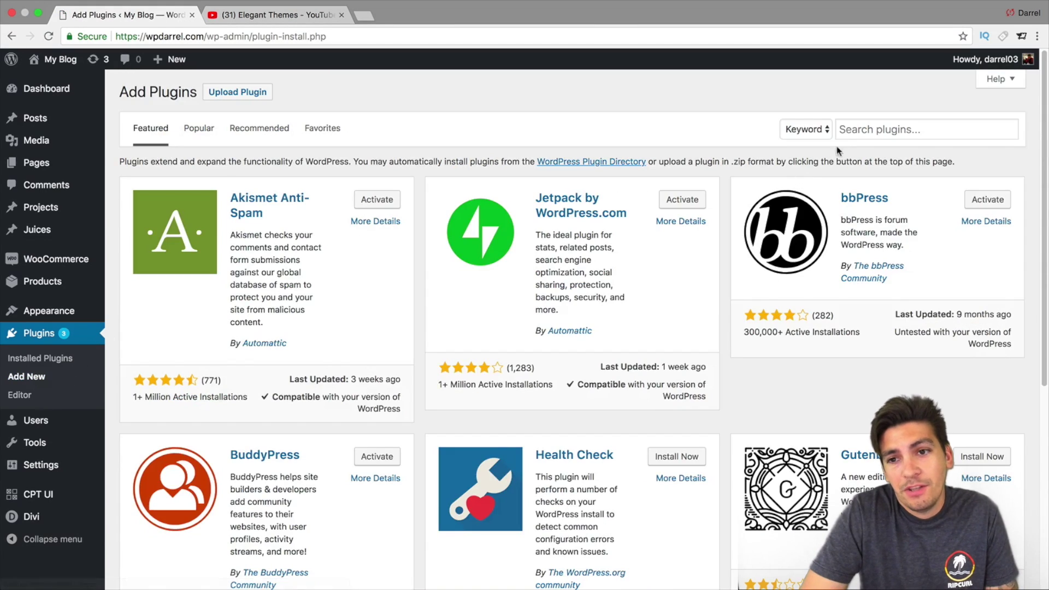
click(860, 131)
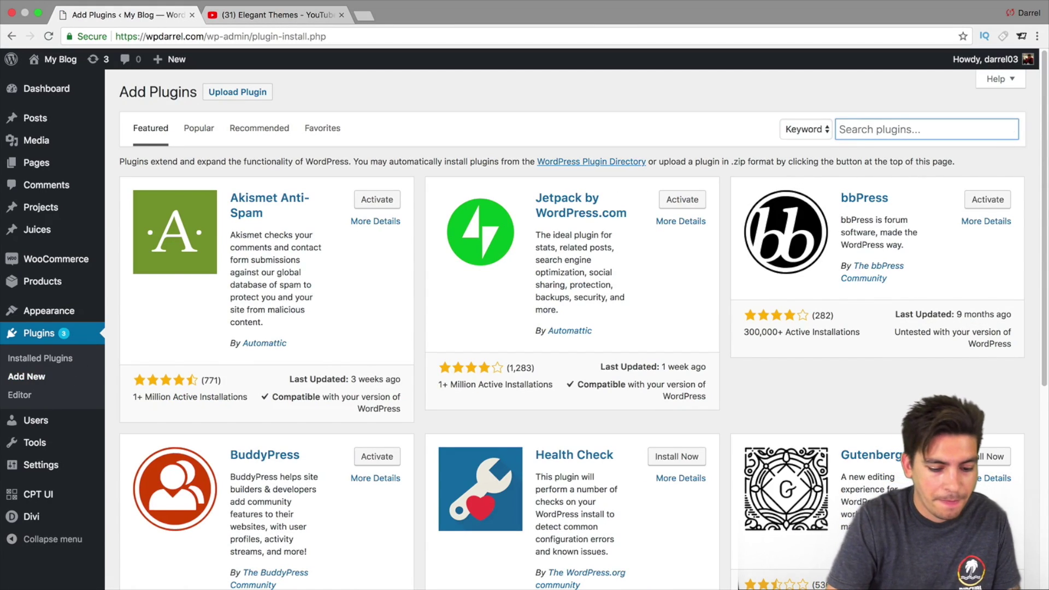
text(custom)
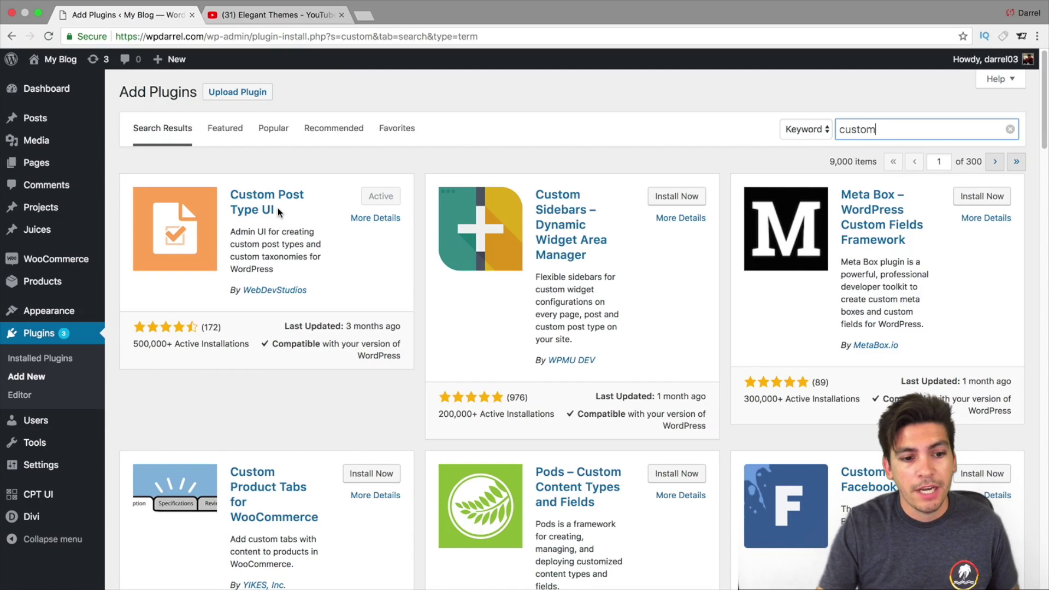
Step: Enable the Divi Builder for the Juices post type in the Divi theme options and save the changes
mouse_move(32, 516)
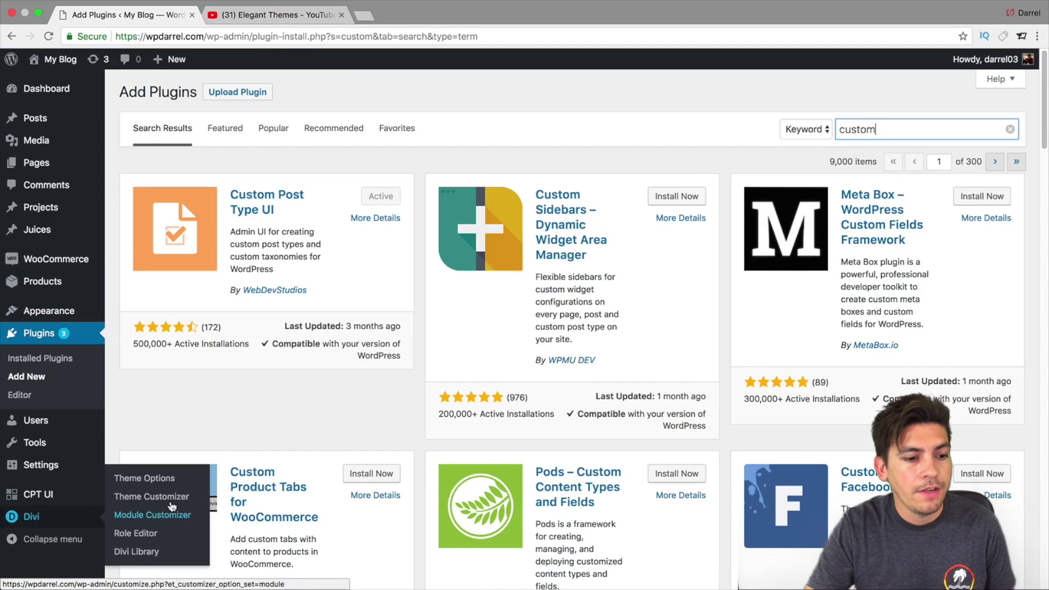
click(165, 478)
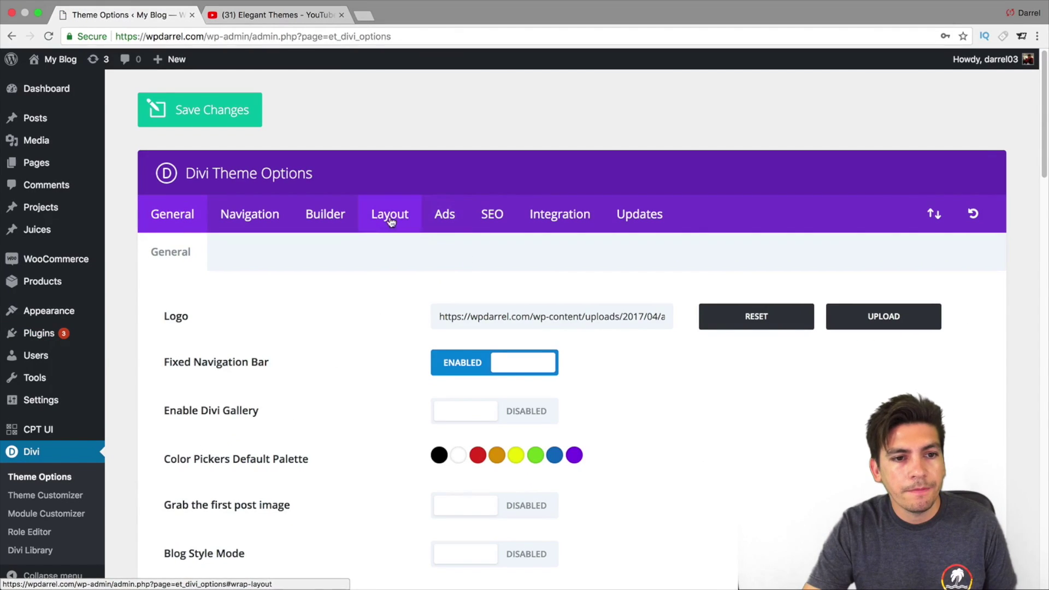
click(338, 216)
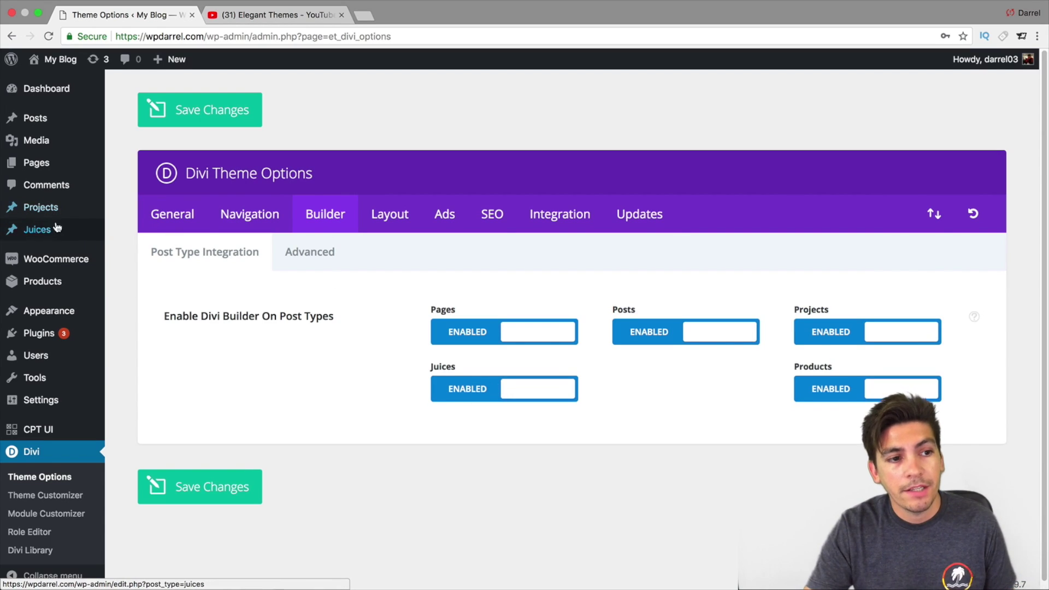
mouse_move(56, 236)
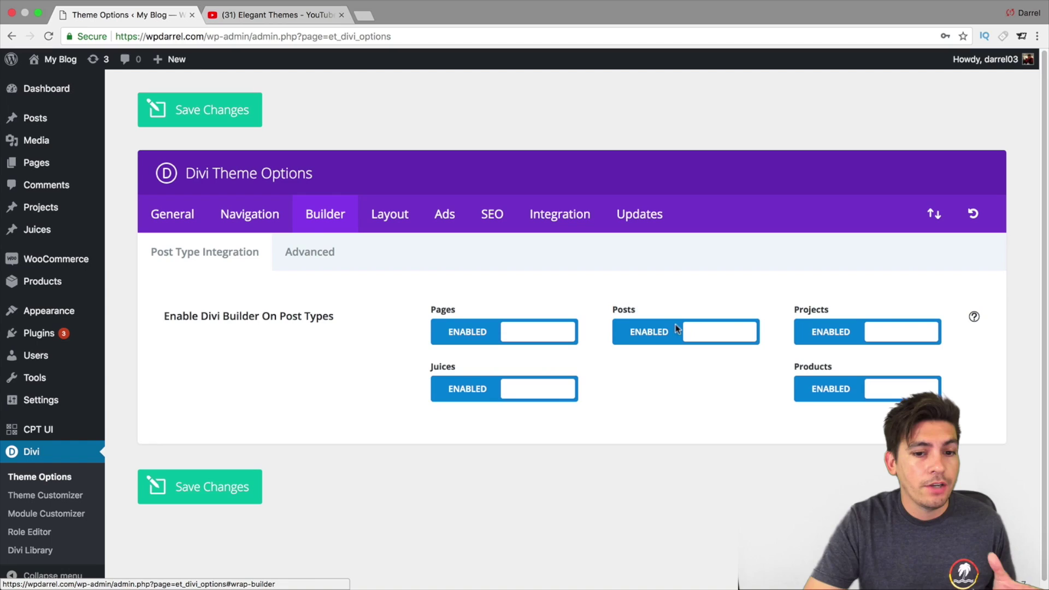
click(539, 393)
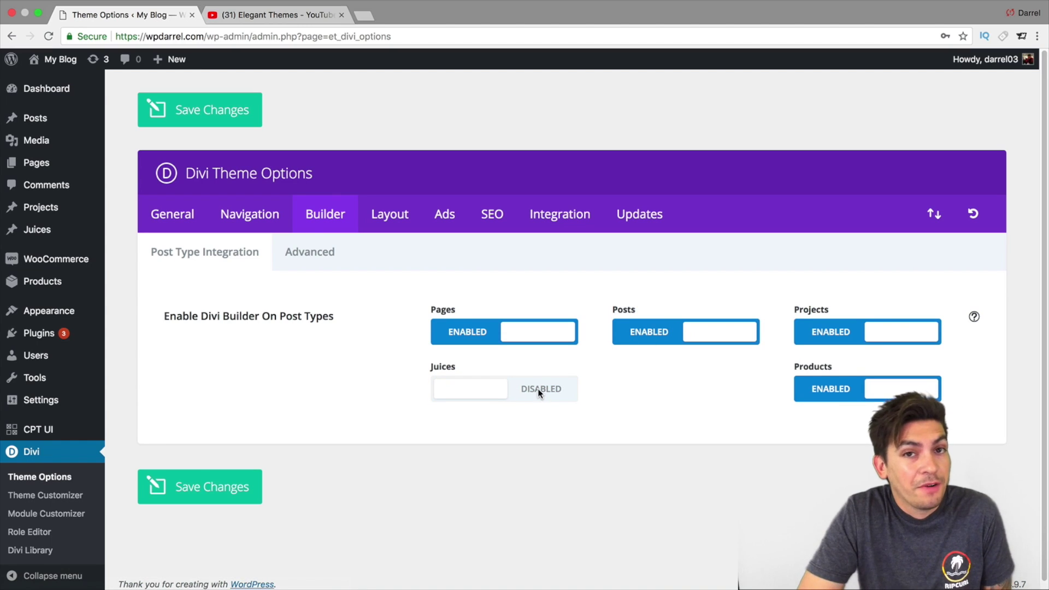
click(538, 390)
click(237, 485)
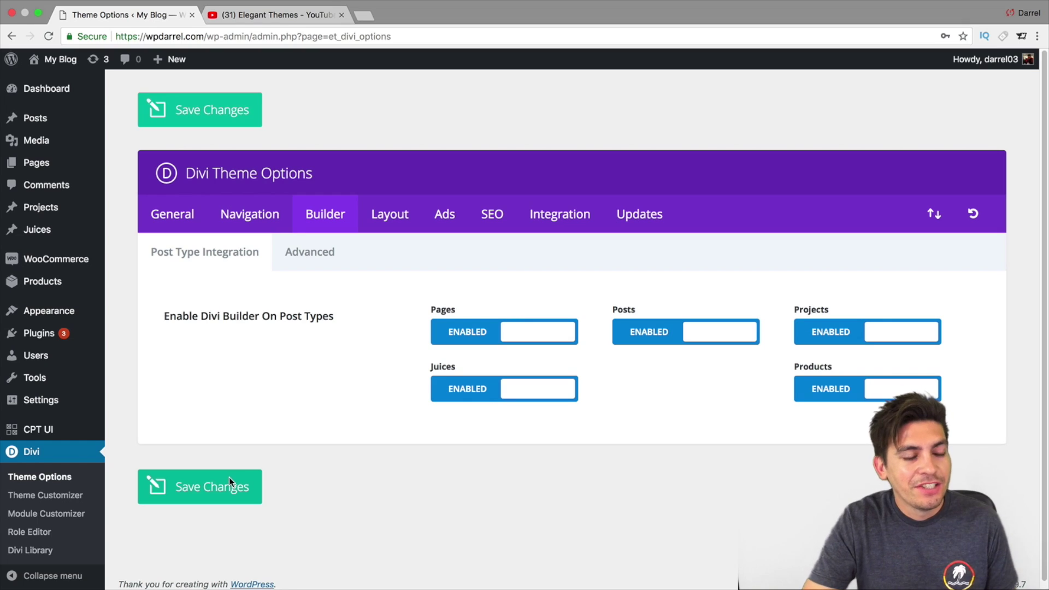
Step: View the published post "This is some Juice" from the list of all juices
mouse_move(104, 236)
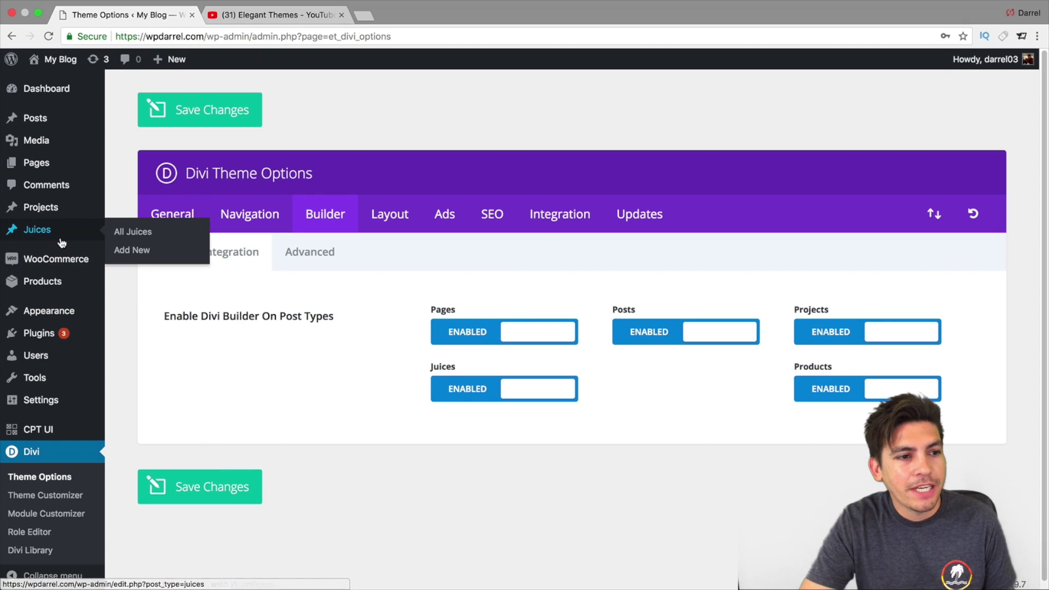
click(128, 235)
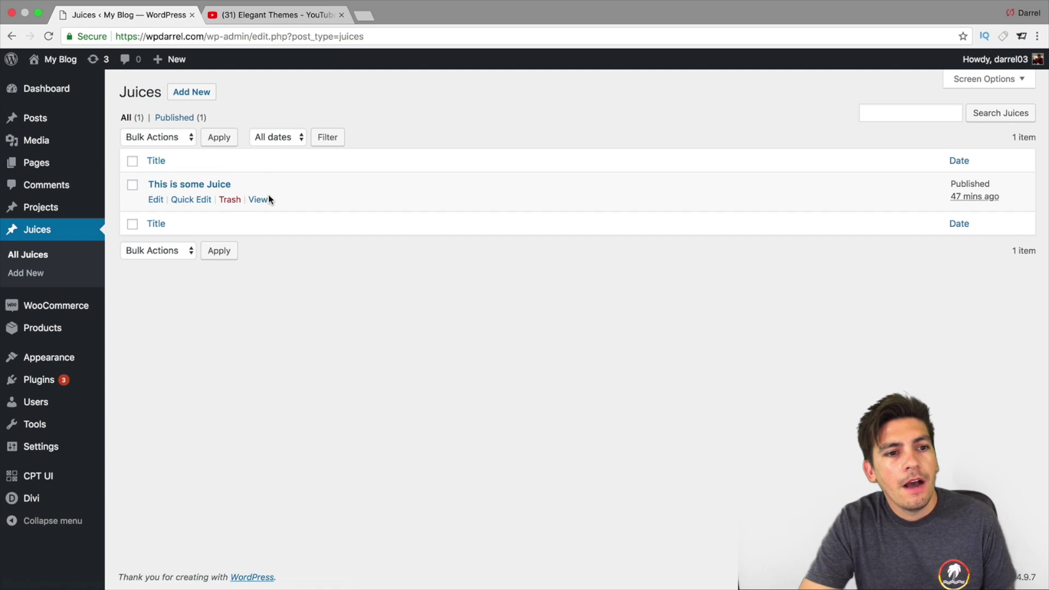
click(258, 200)
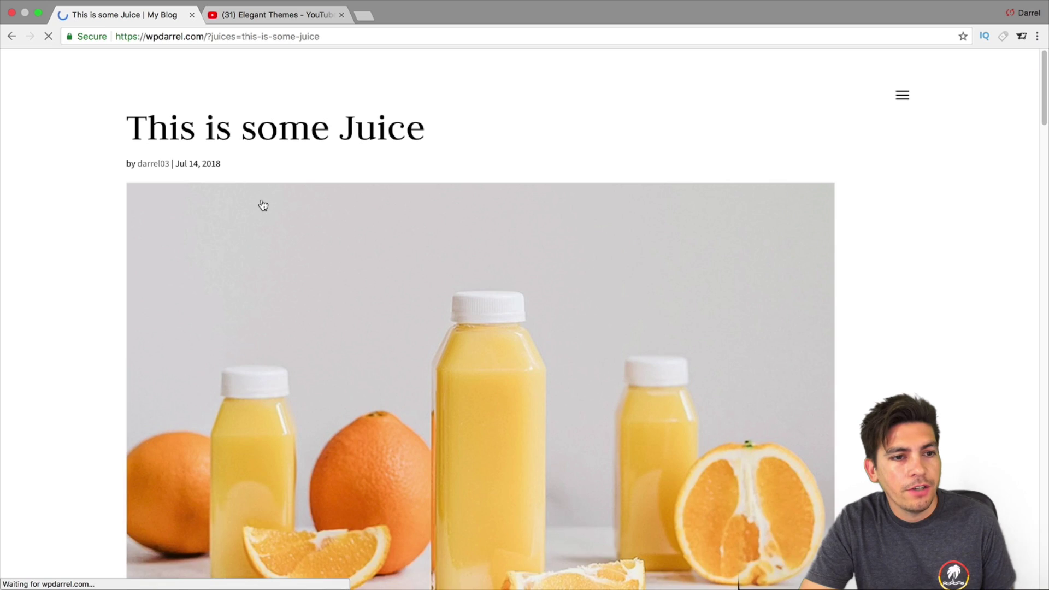
mouse_move(1045, 98)
mouse_down()
mouse_move(1044, 524)
mouse_move(1043, 89)
mouse_up()
Step: Open the juice post for editing, delete all its Divi Builder sections and update the post
click(250, 61)
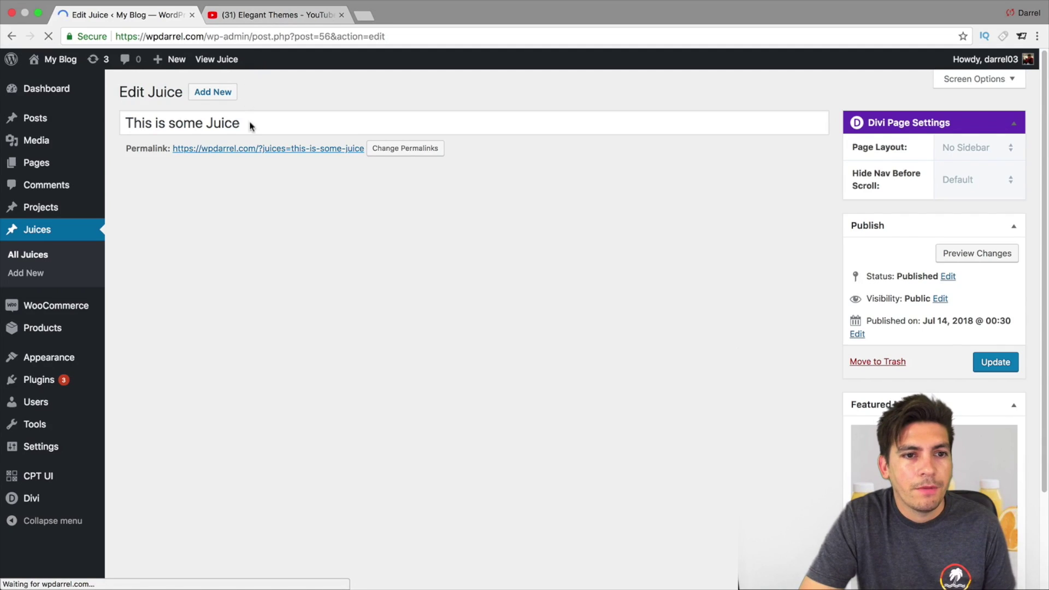
scroll(361, 307, down, 1)
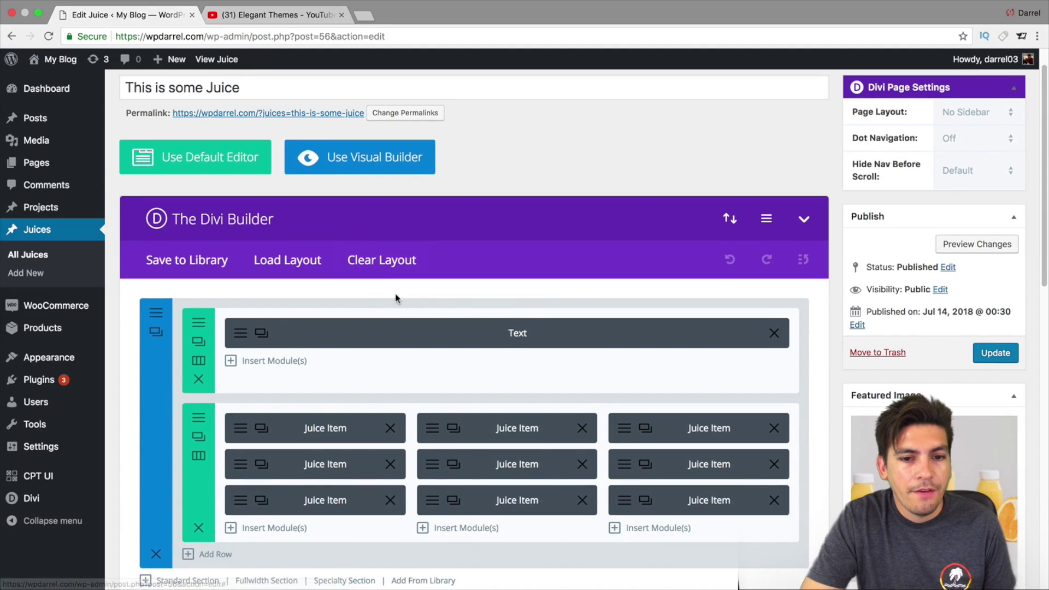
drag(1045, 244, 1046, 213)
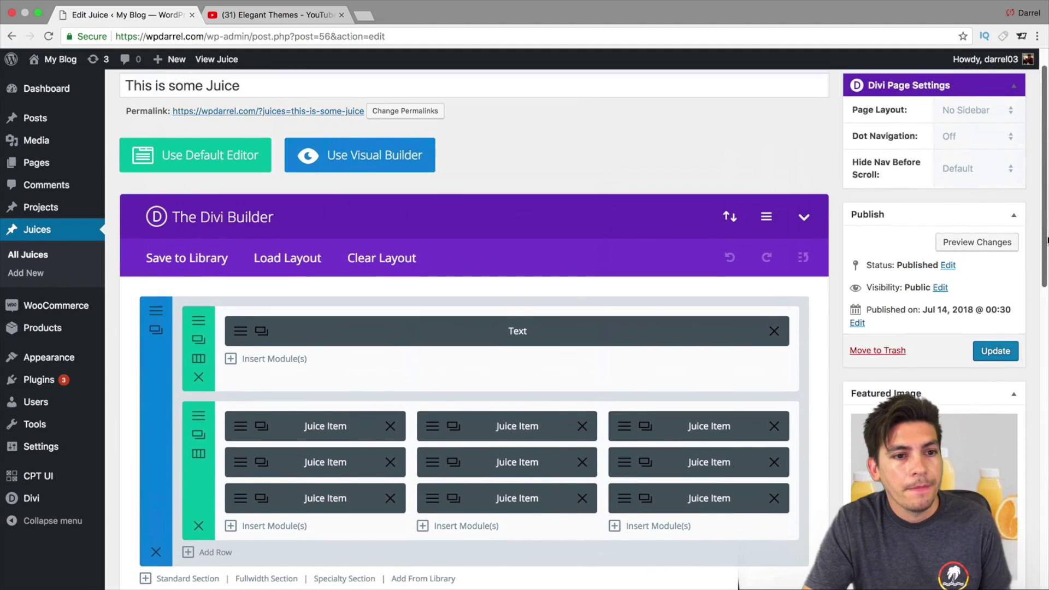
click(156, 496)
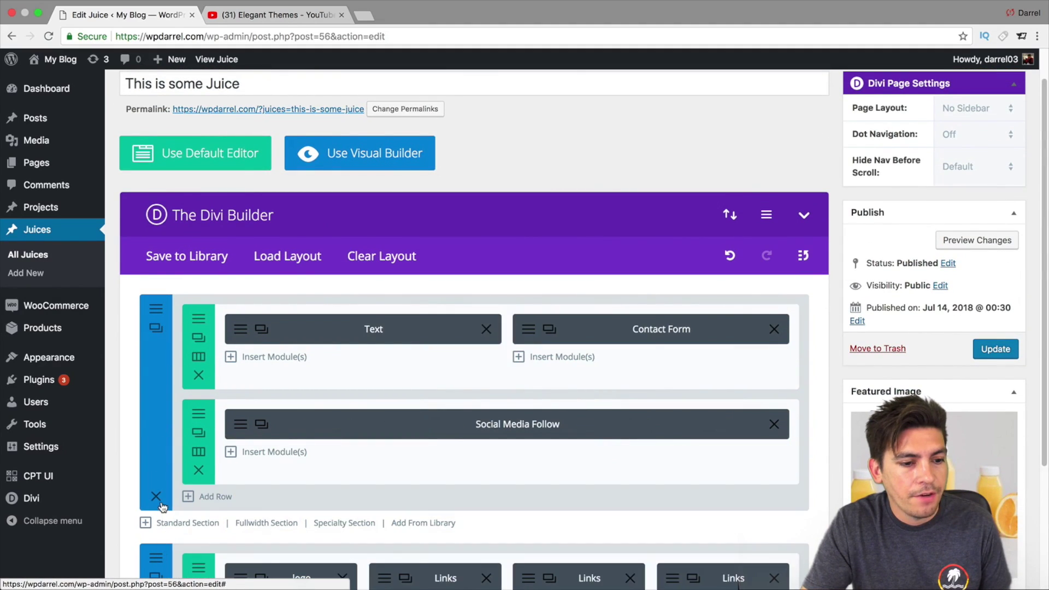
click(156, 496)
click(157, 402)
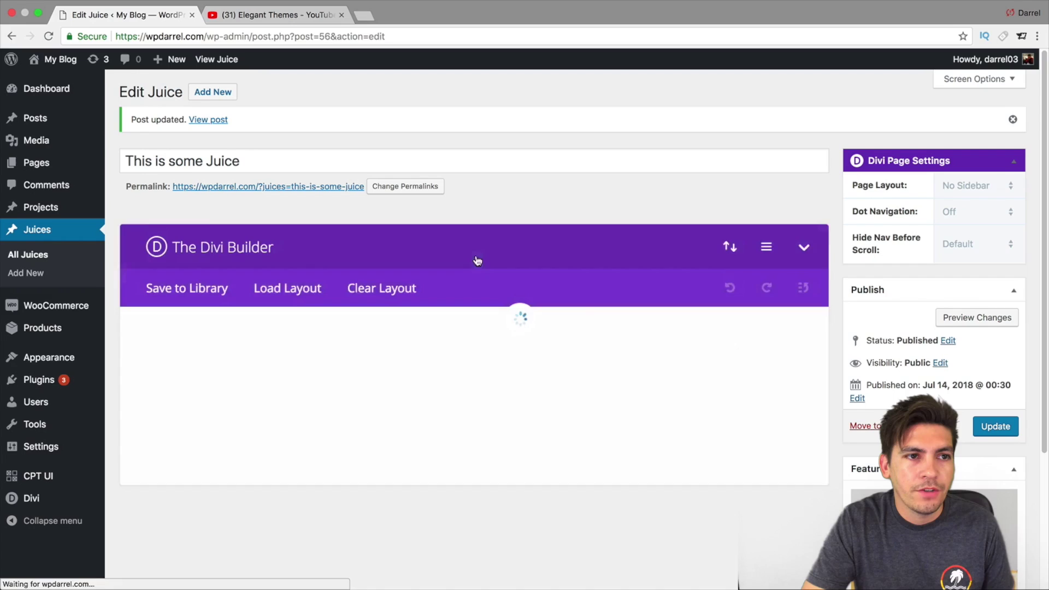
Step: Launch the Visual Builder on the emptied juice post and insert a single-column row without a module
click(393, 235)
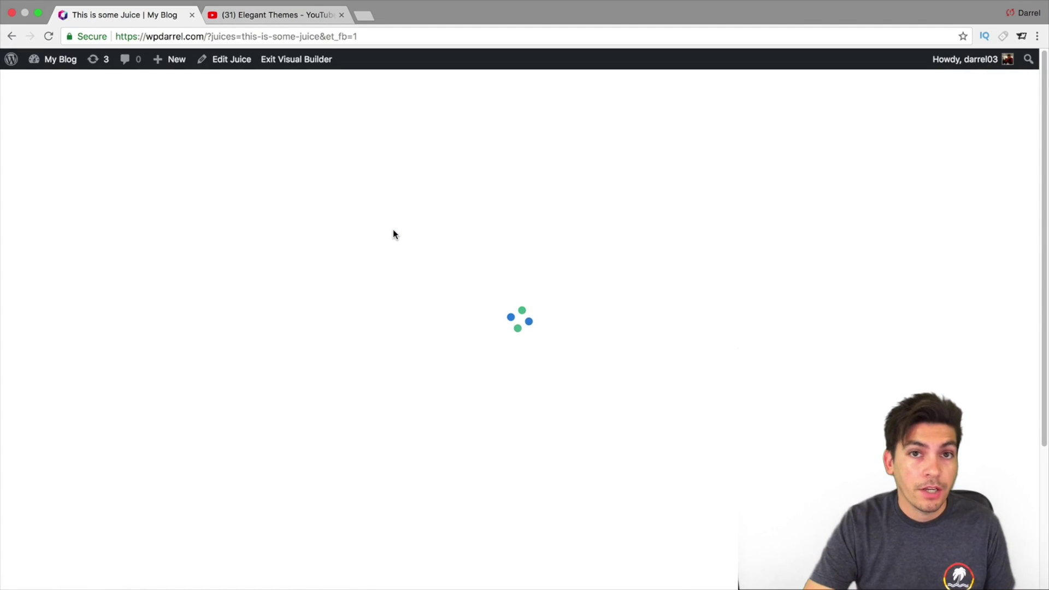
click(274, 500)
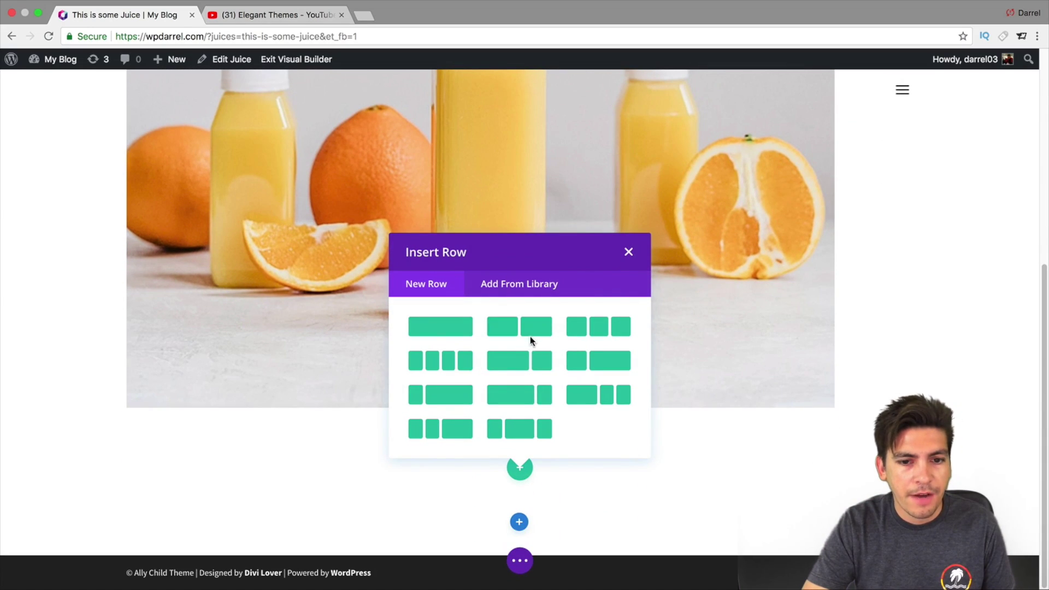
click(443, 331)
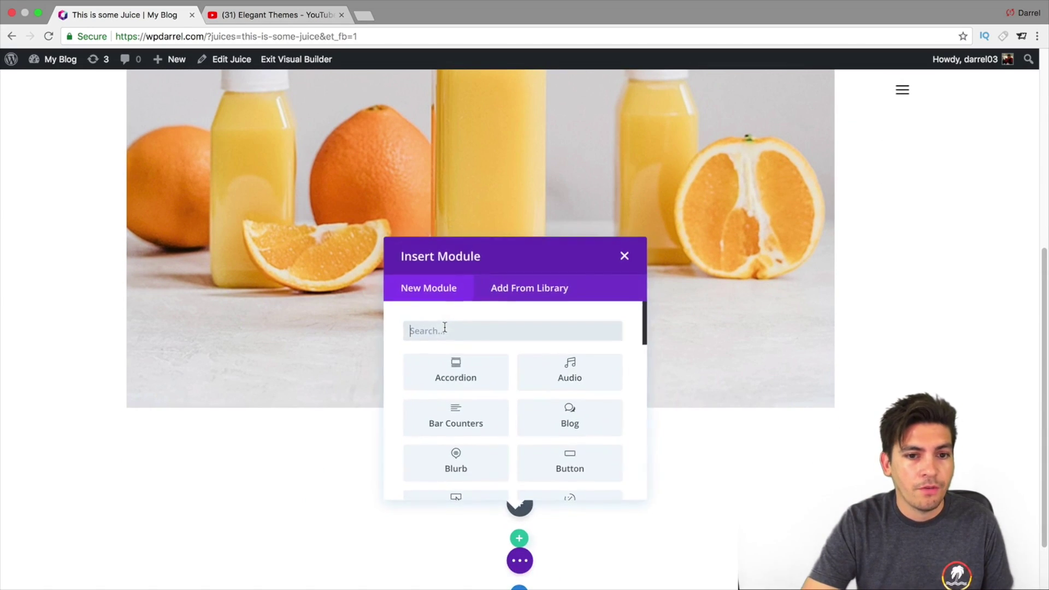
click(523, 288)
click(444, 286)
click(624, 256)
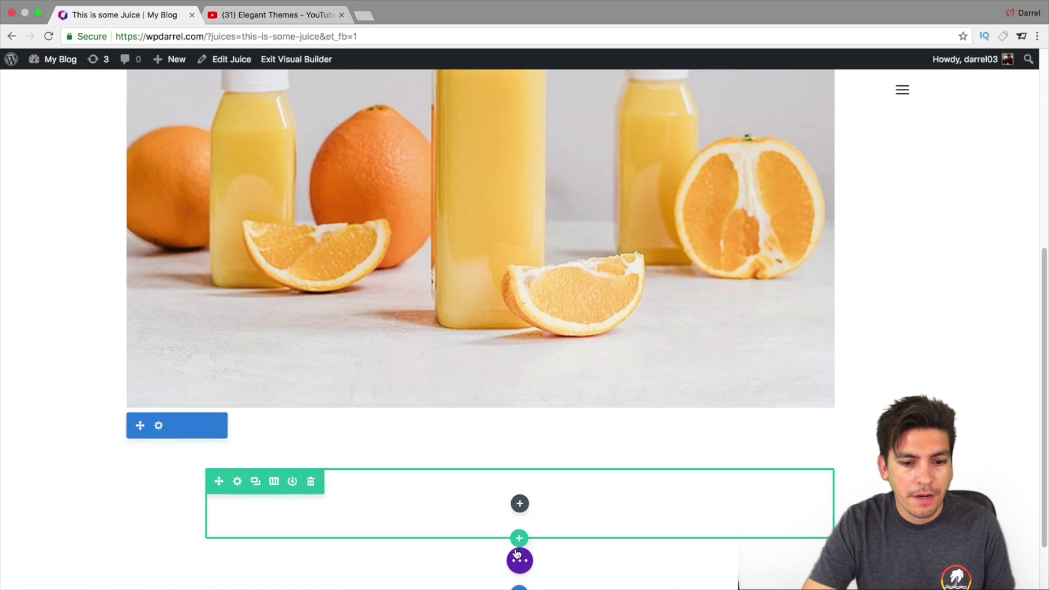
Step: Load the premade Designer layout from the Fashion layout pack into the juice post and review the page
click(519, 561)
click(387, 561)
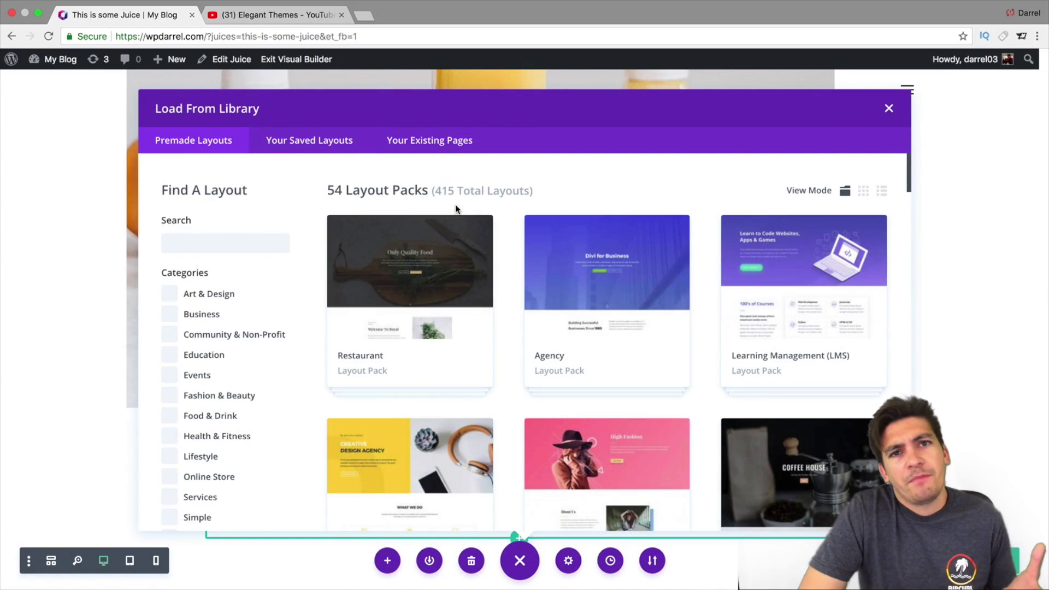
scroll(497, 240, down, 5)
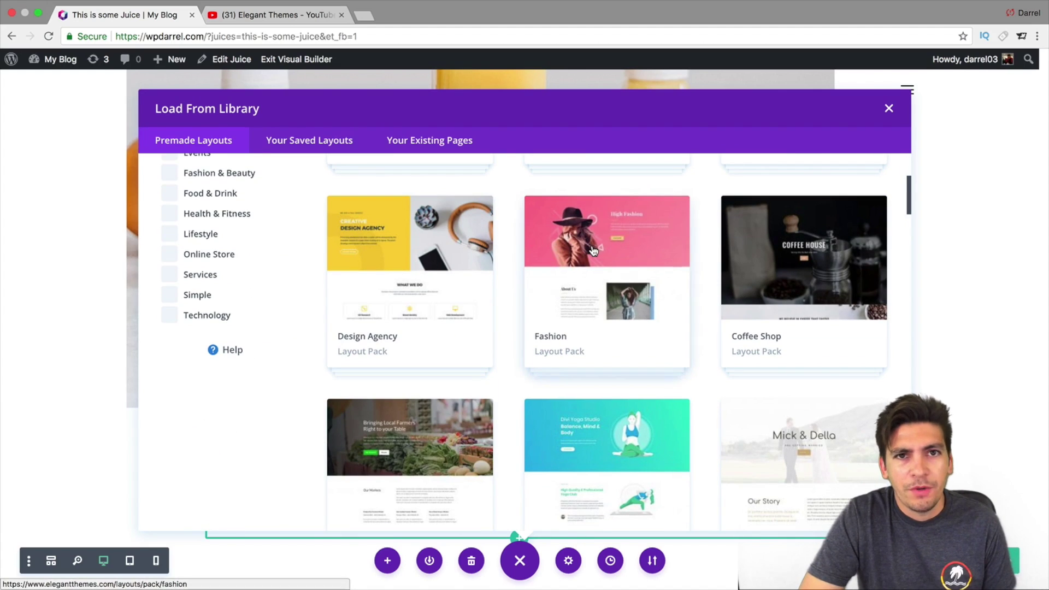
click(629, 279)
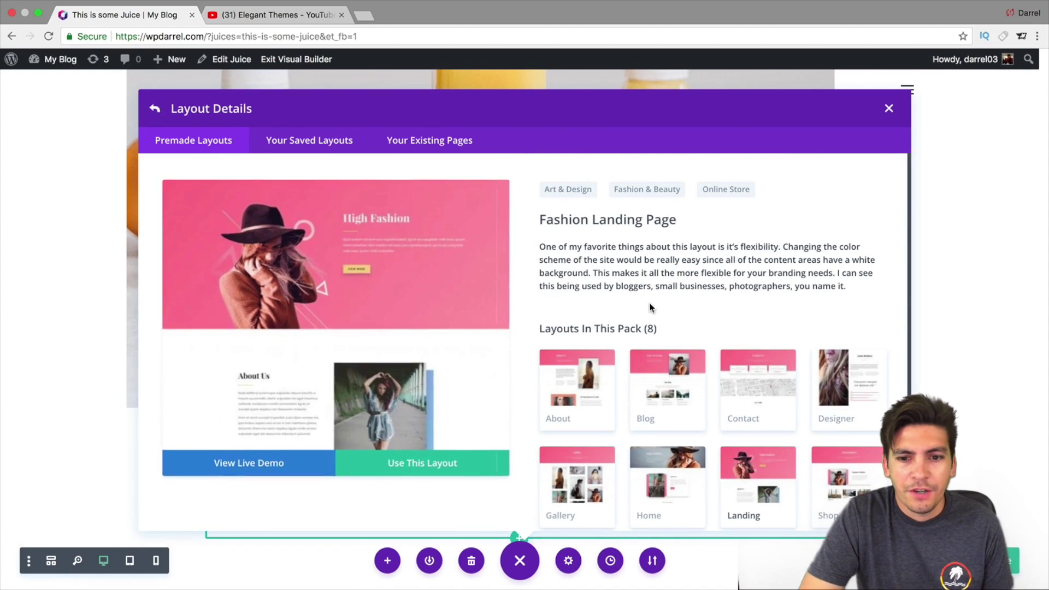
scroll(756, 371, down, 1)
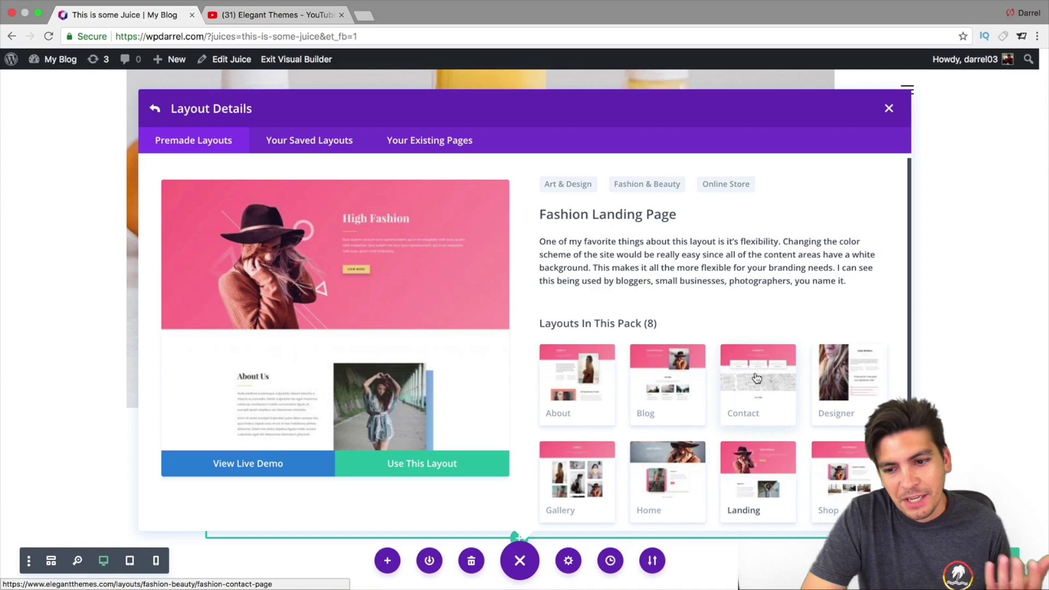
click(829, 376)
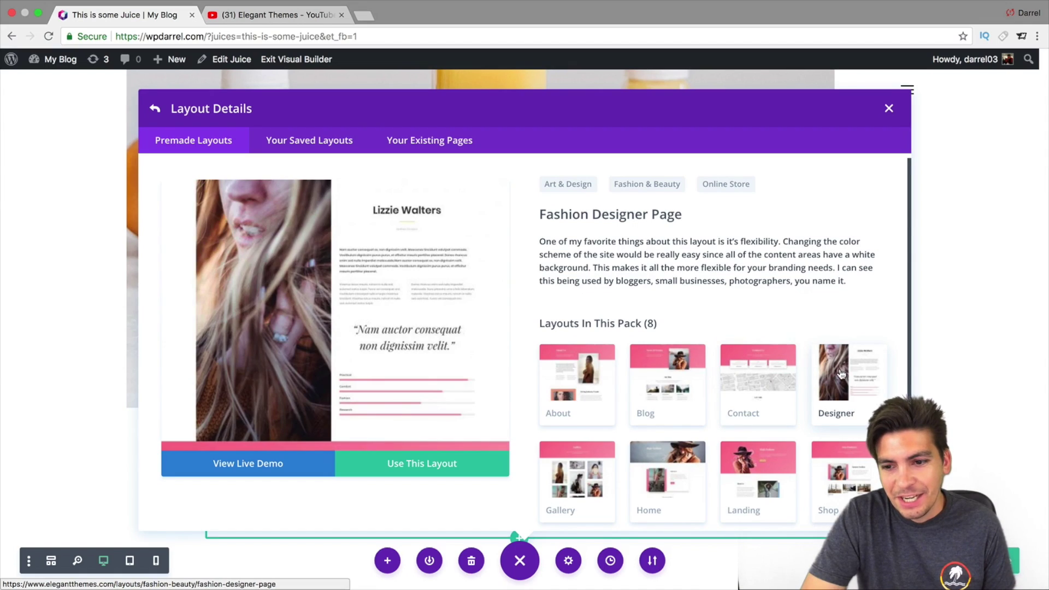
click(462, 474)
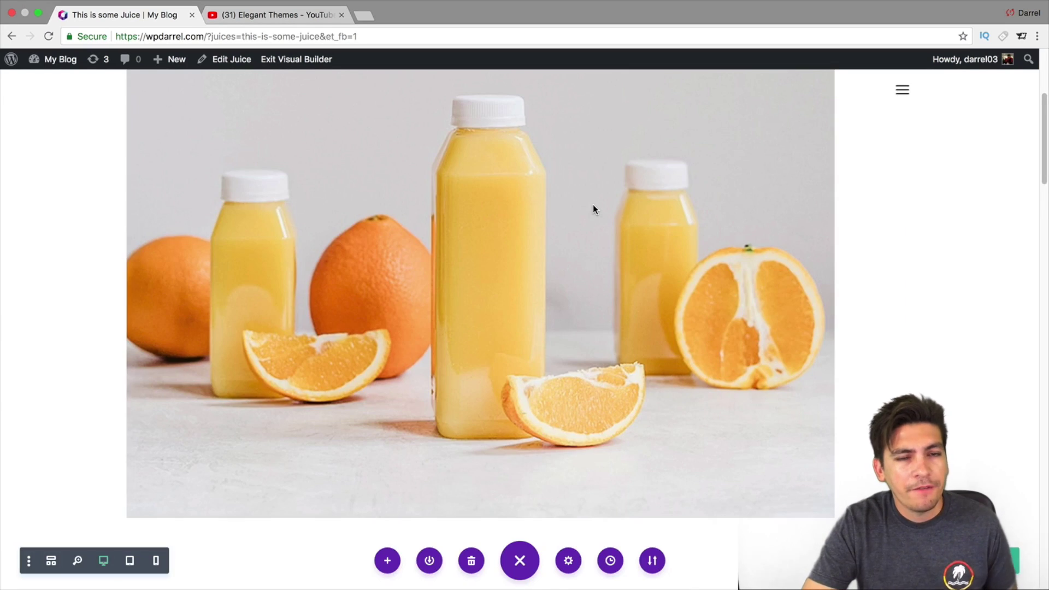
scroll(590, 230, down, 3)
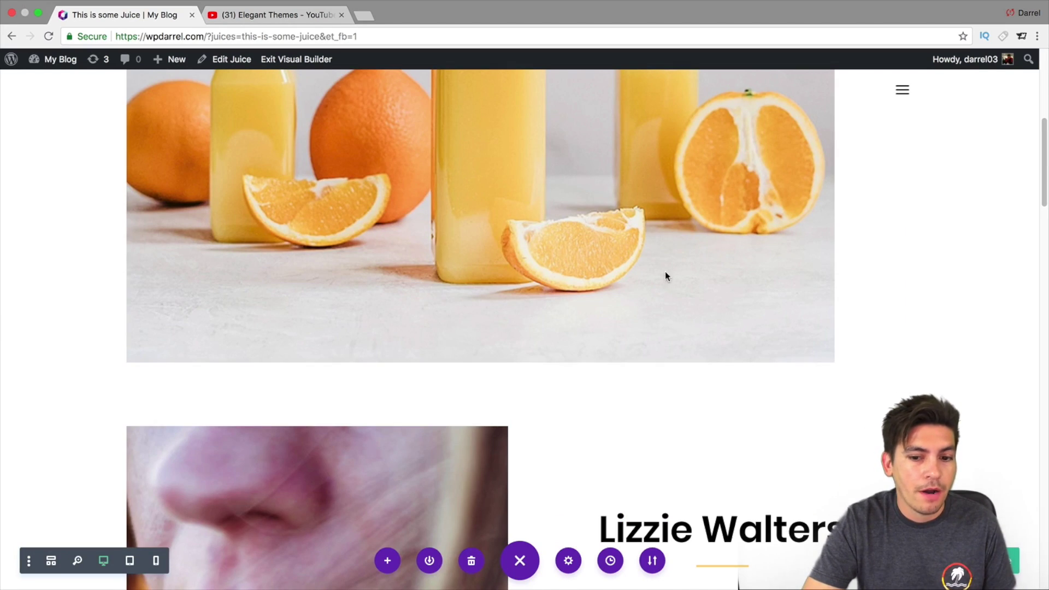
drag(1045, 191, 1042, 125)
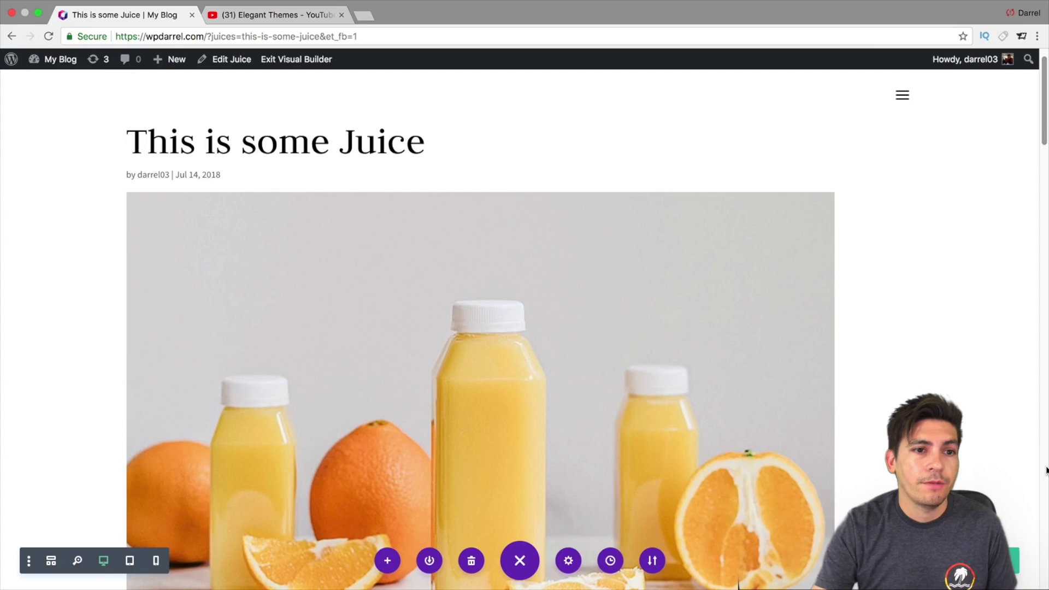
Step: Leave the juice post for the WordPress dashboard, and look over the juice shop's home page
mouse_move(52, 65)
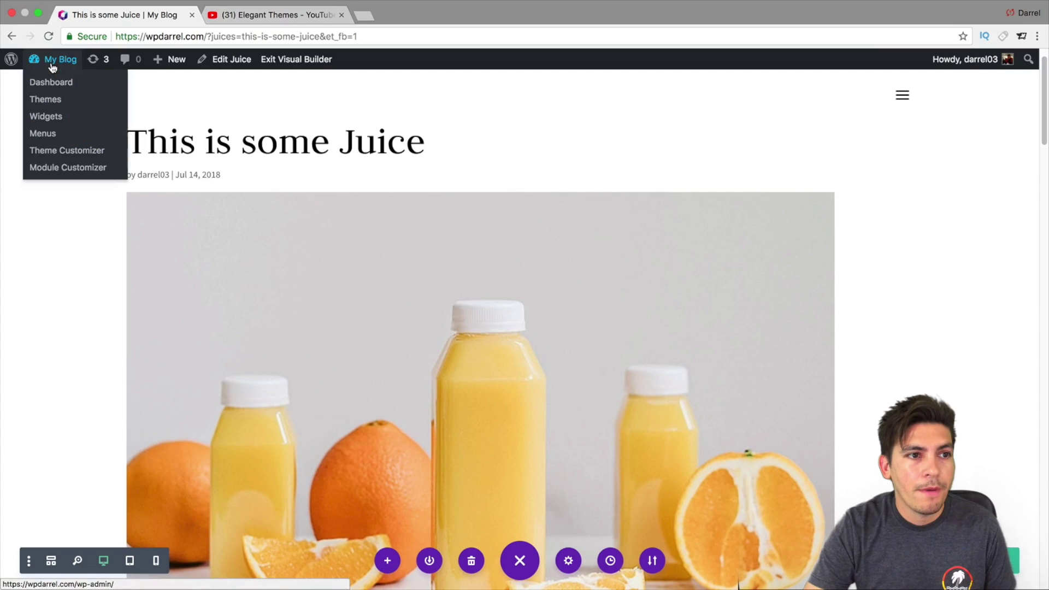
click(52, 83)
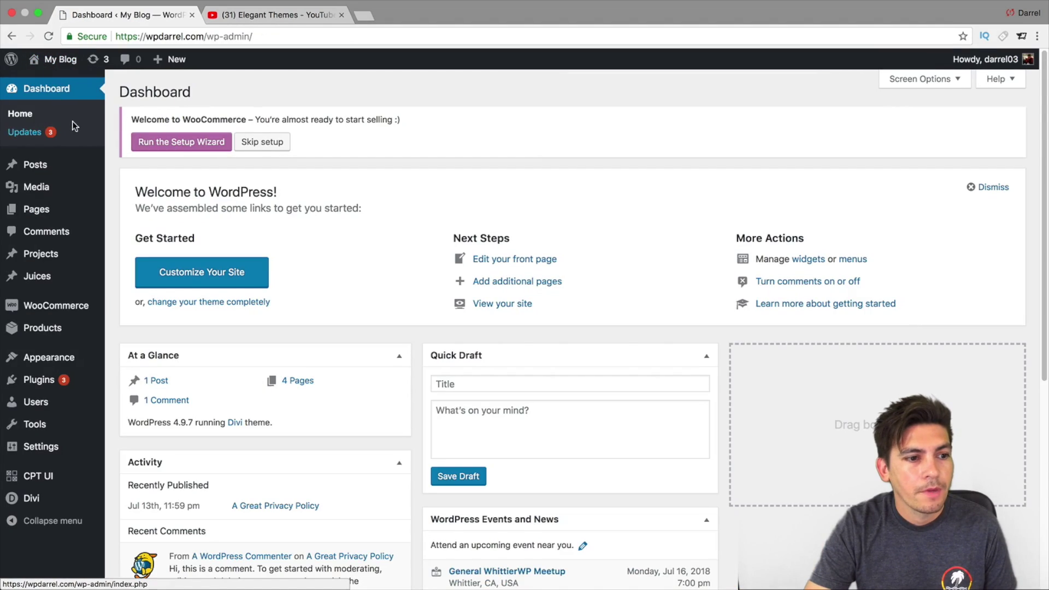
mouse_move(63, 328)
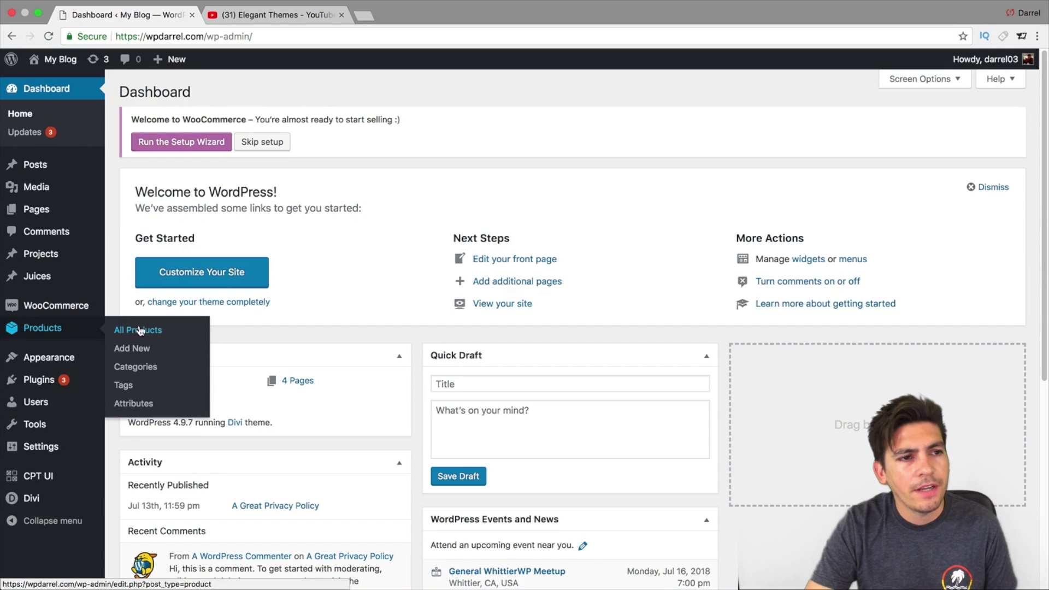
mouse_move(61, 90)
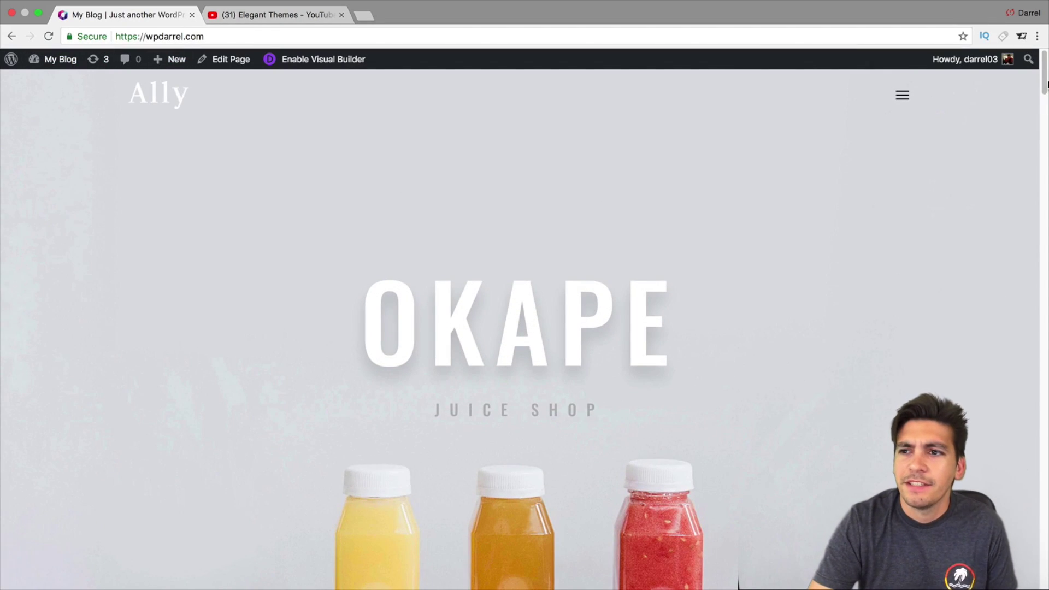
drag(1047, 85, 1039, 307)
Step: View the Juice Red product from the list of all products and open it for editing
mouse_move(61, 61)
click(57, 82)
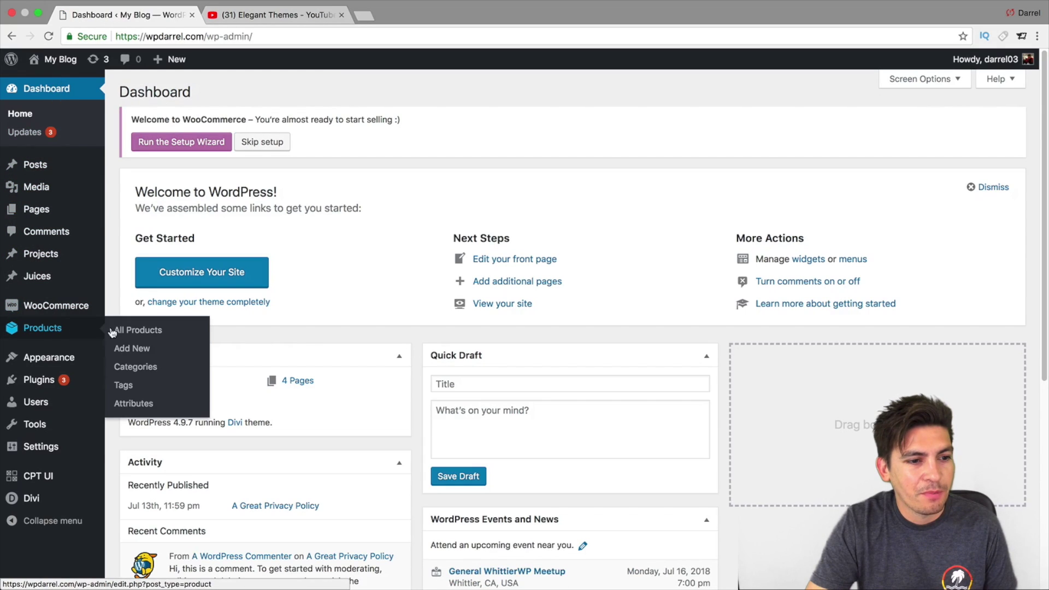
click(127, 331)
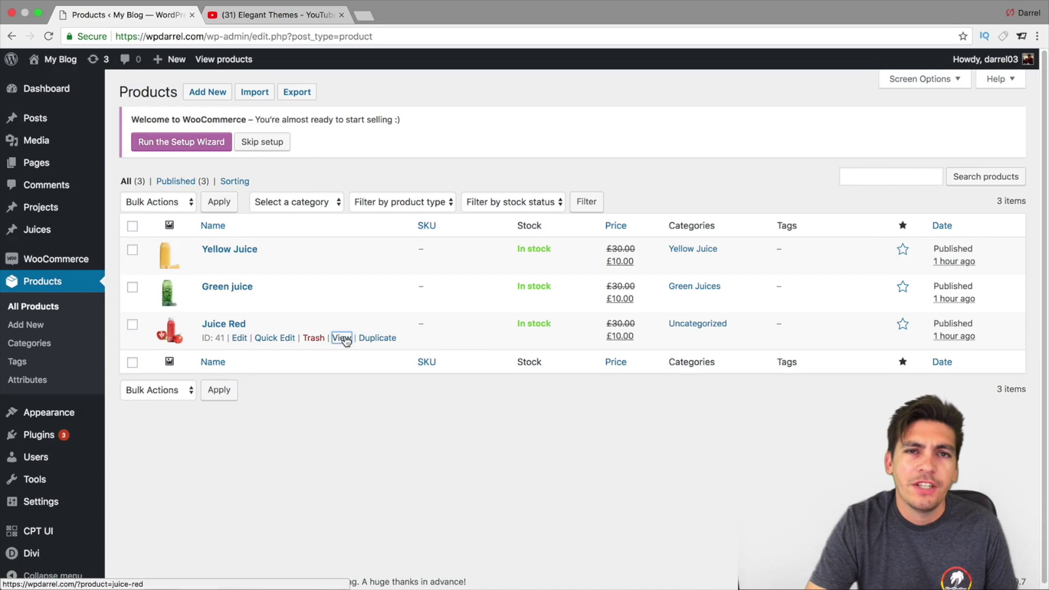
click(342, 338)
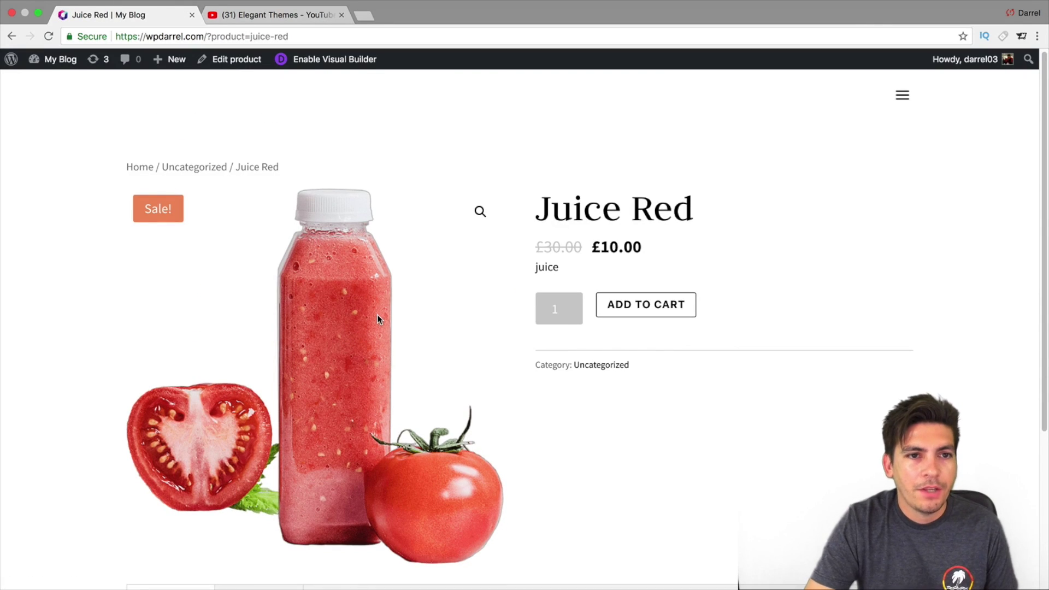
click(234, 59)
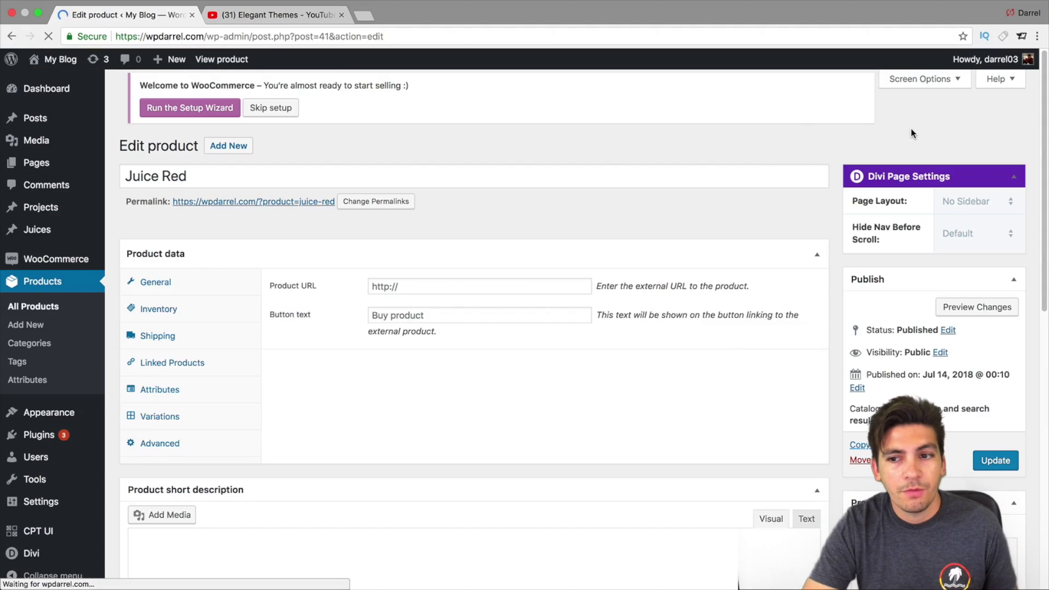
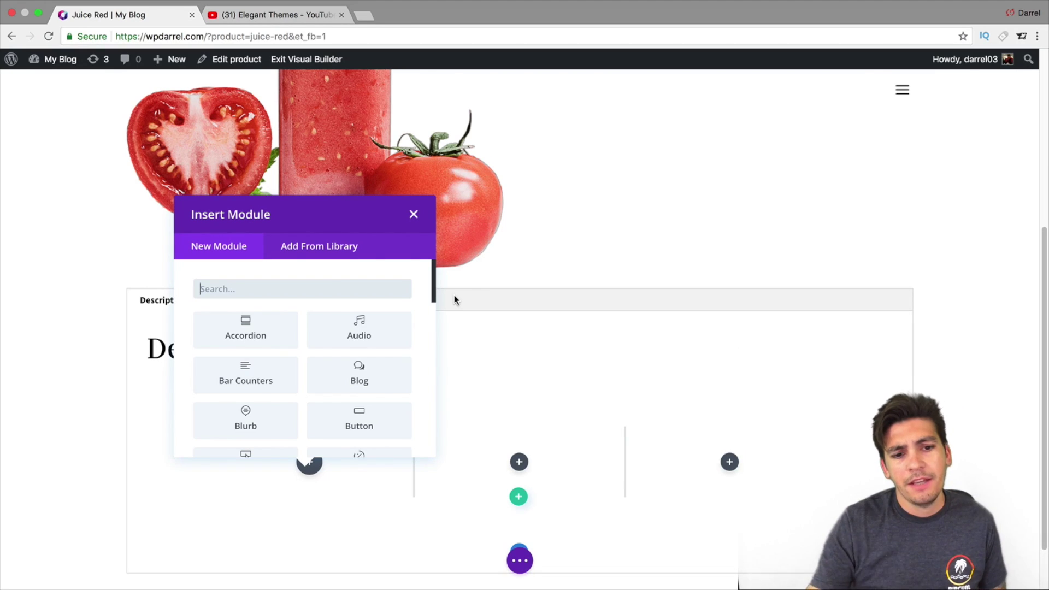
Step: Dismiss the module picker and delete the section holding the empty three-column row in the product description
scroll(458, 294, down, 1)
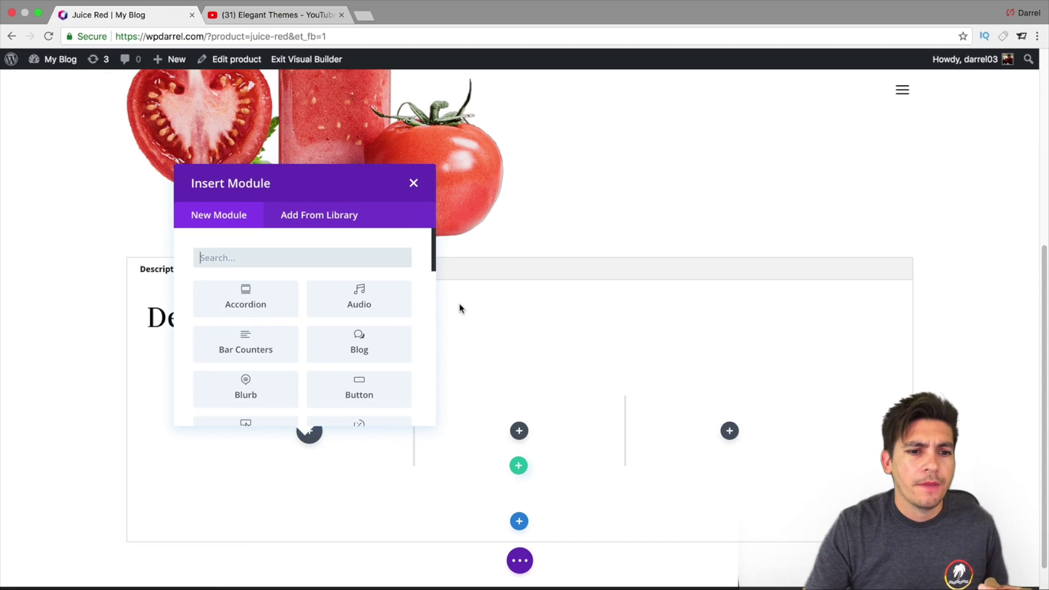
scroll(459, 303, down, 1)
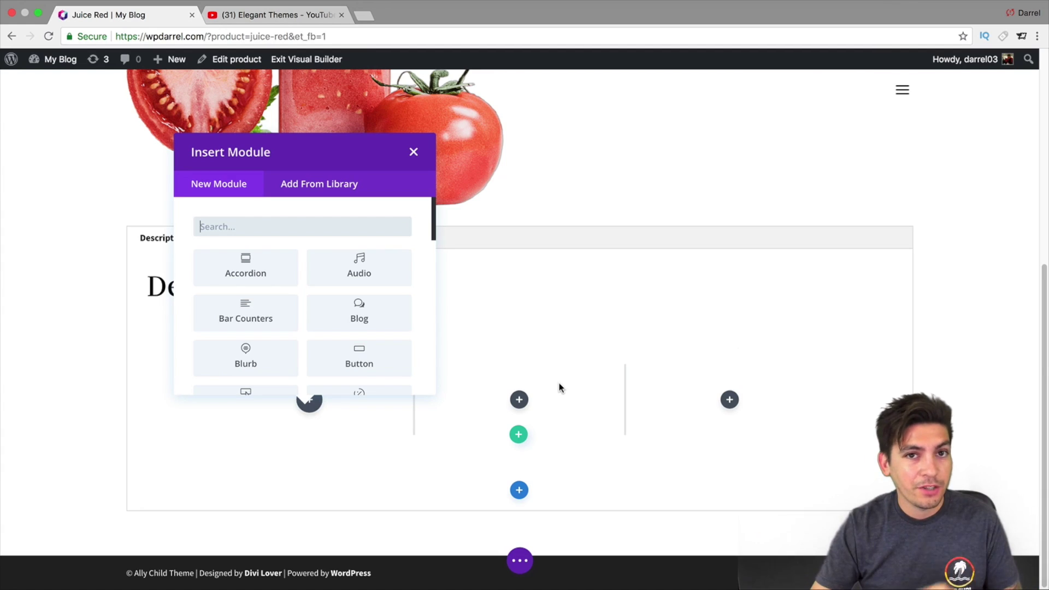
click(416, 148)
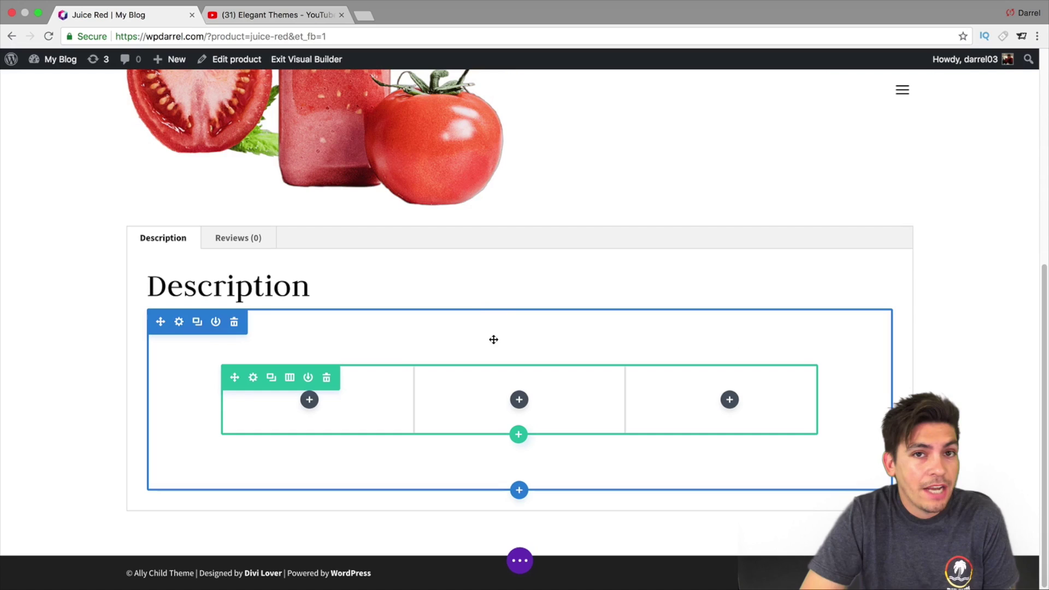
click(233, 328)
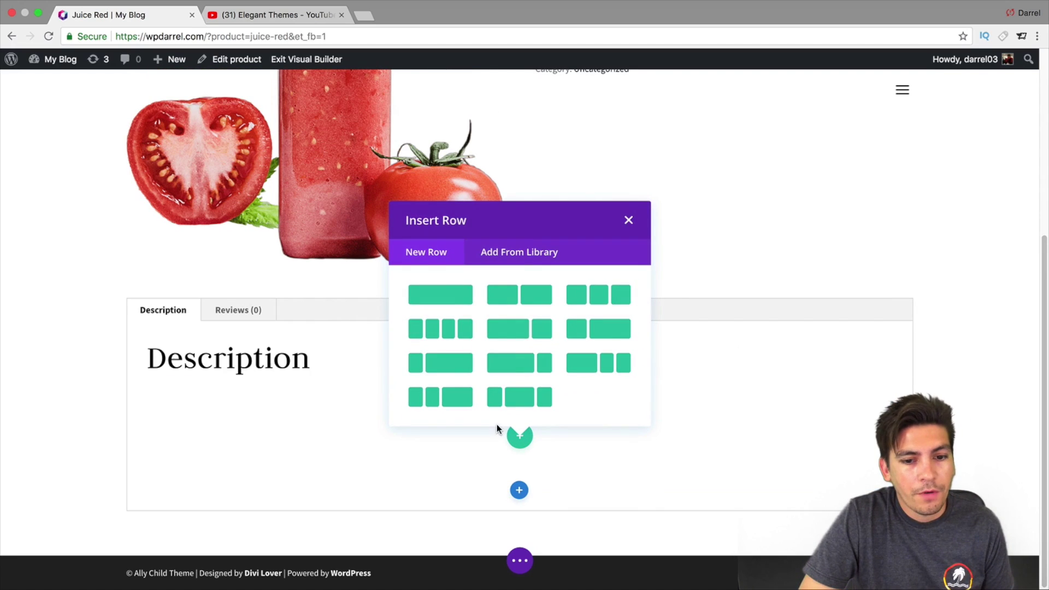
Step: Insert a single-column row with a Slider module in the product description and delete its second slide
click(457, 296)
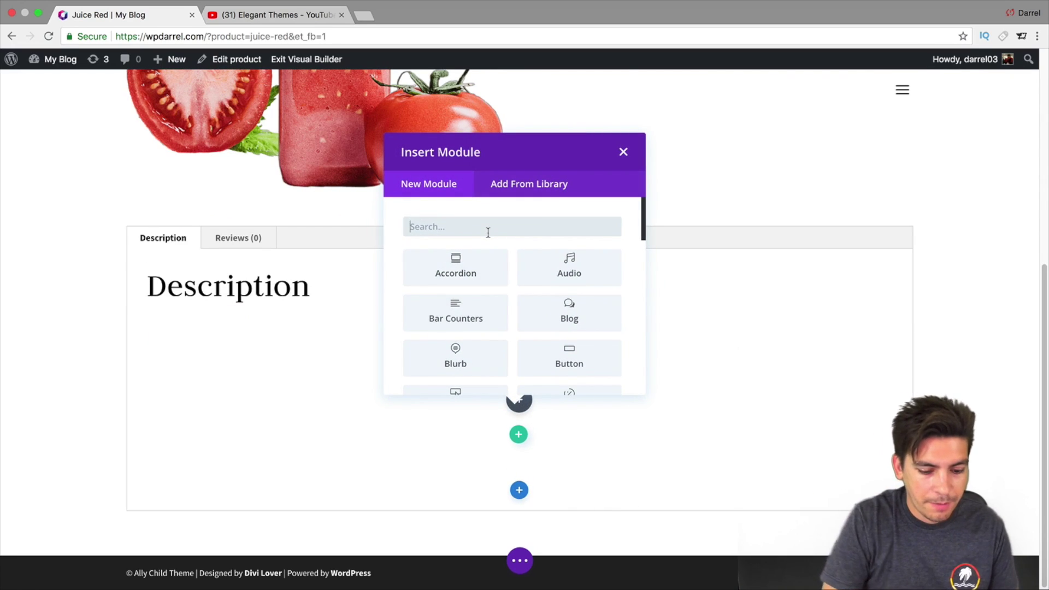
text(slider)
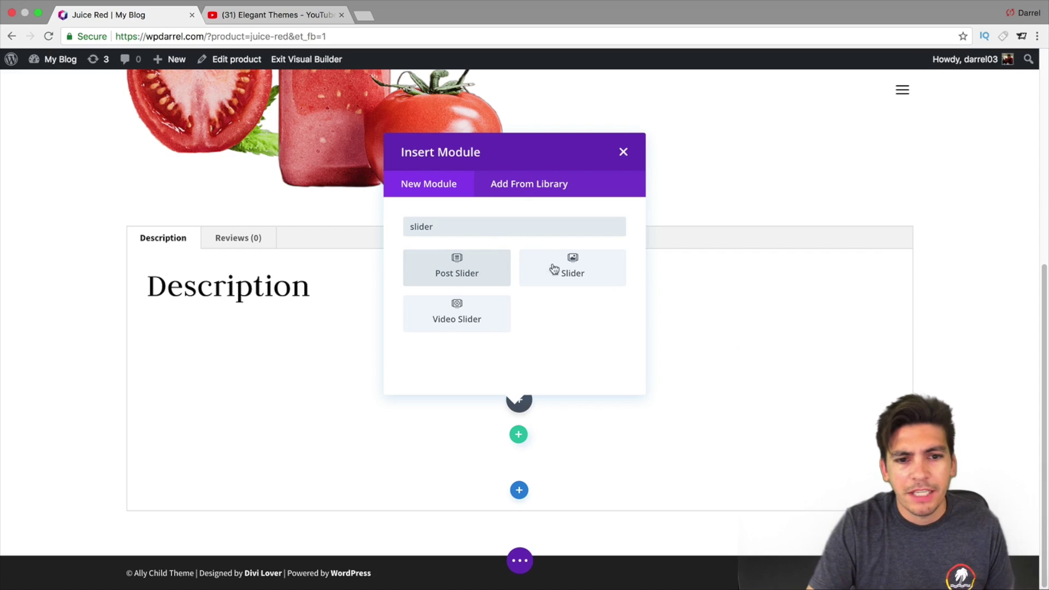
click(554, 269)
scroll(563, 270, down, 3)
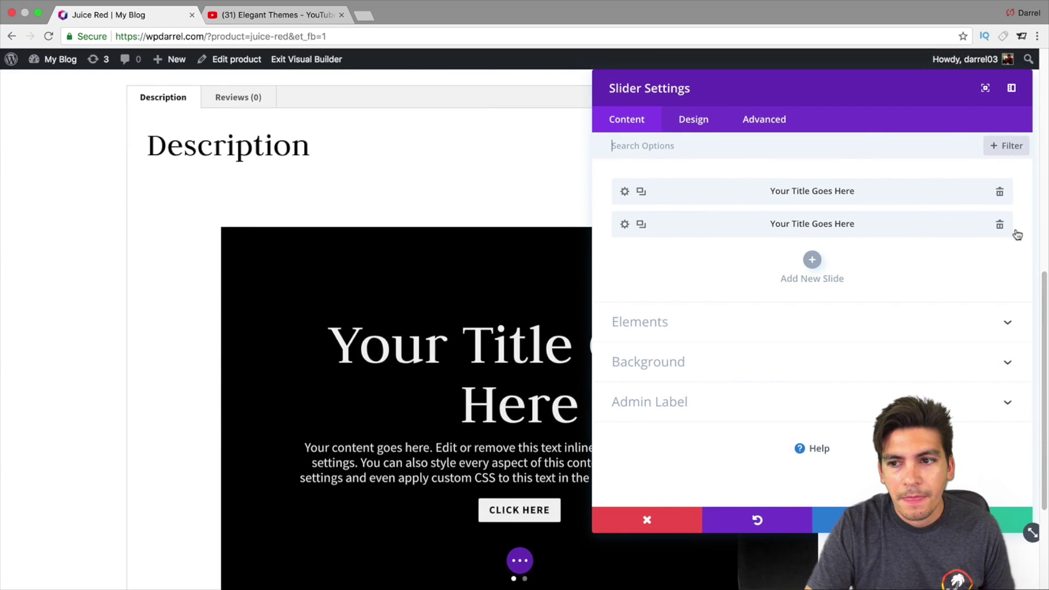
click(999, 224)
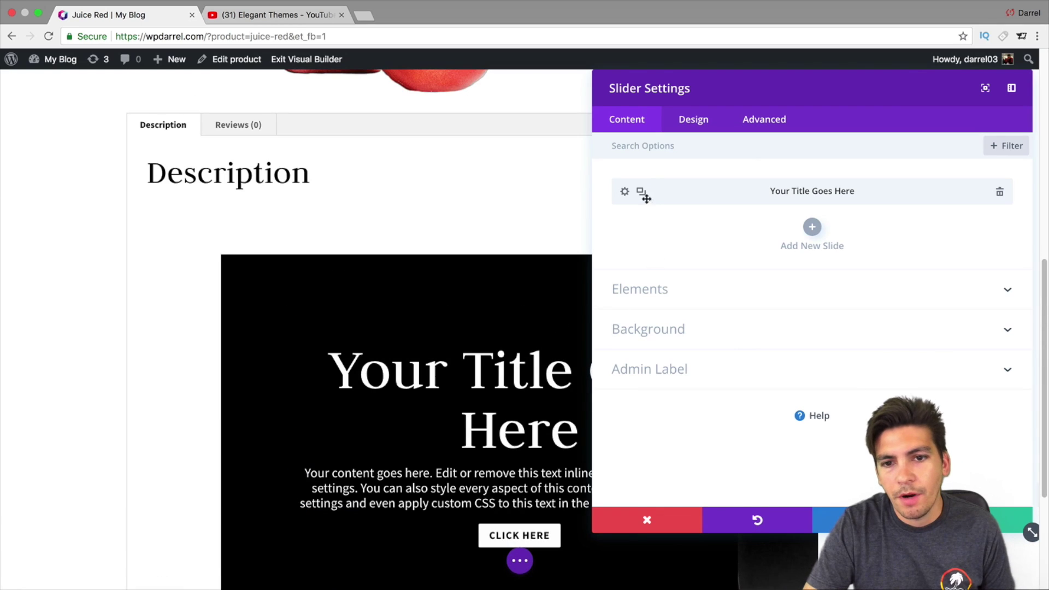
Step: Open the first slide's settings, discard the slider changes and delete the single-column row
click(625, 191)
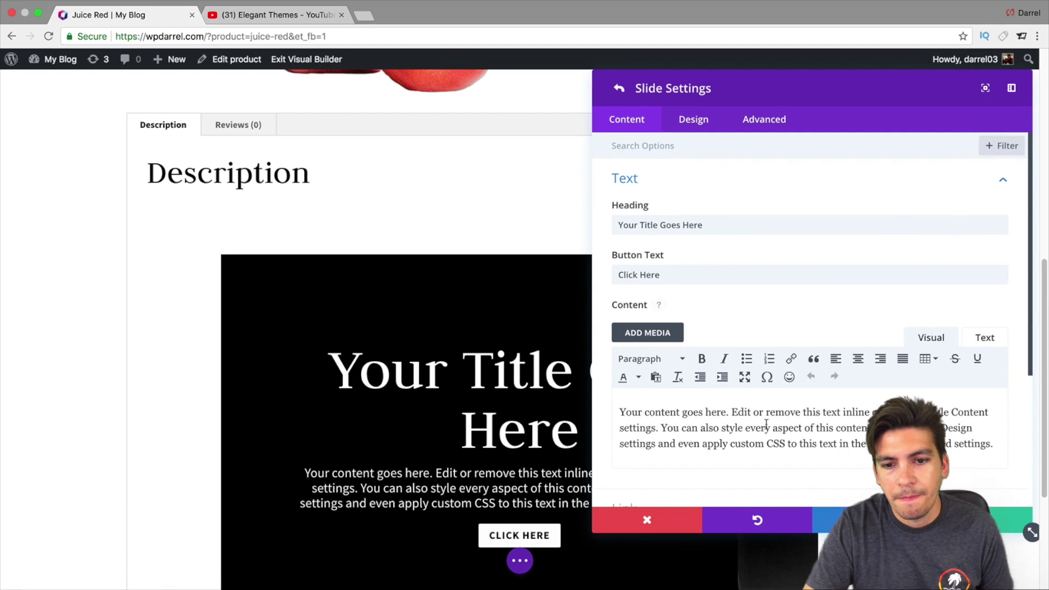
click(643, 522)
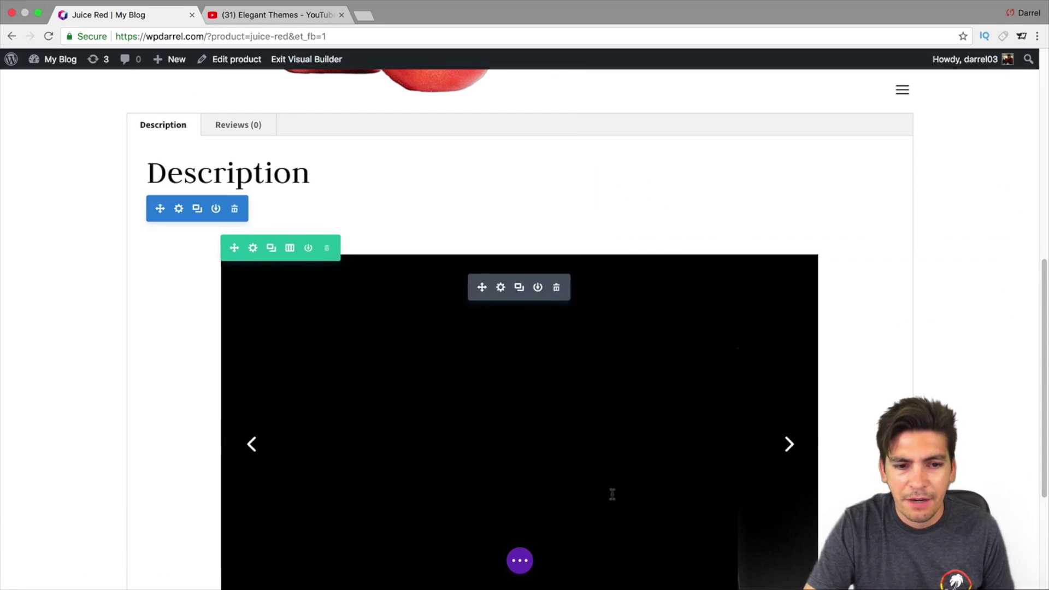
click(327, 248)
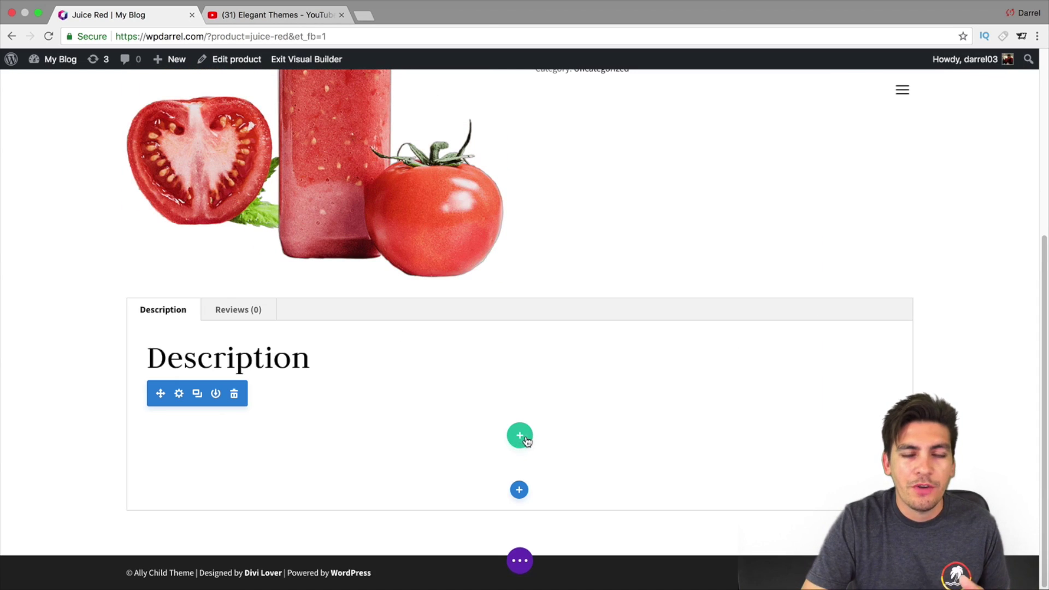
Step: Insert a three-column row in the product description and add a Call To Action module to its first column
click(520, 436)
click(599, 292)
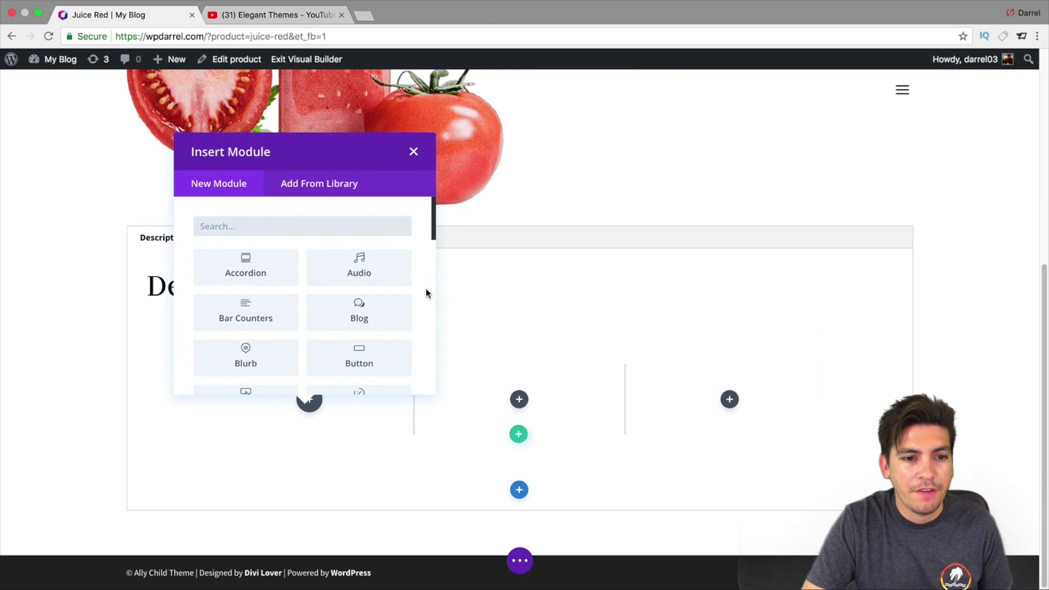
scroll(330, 295, down, 4)
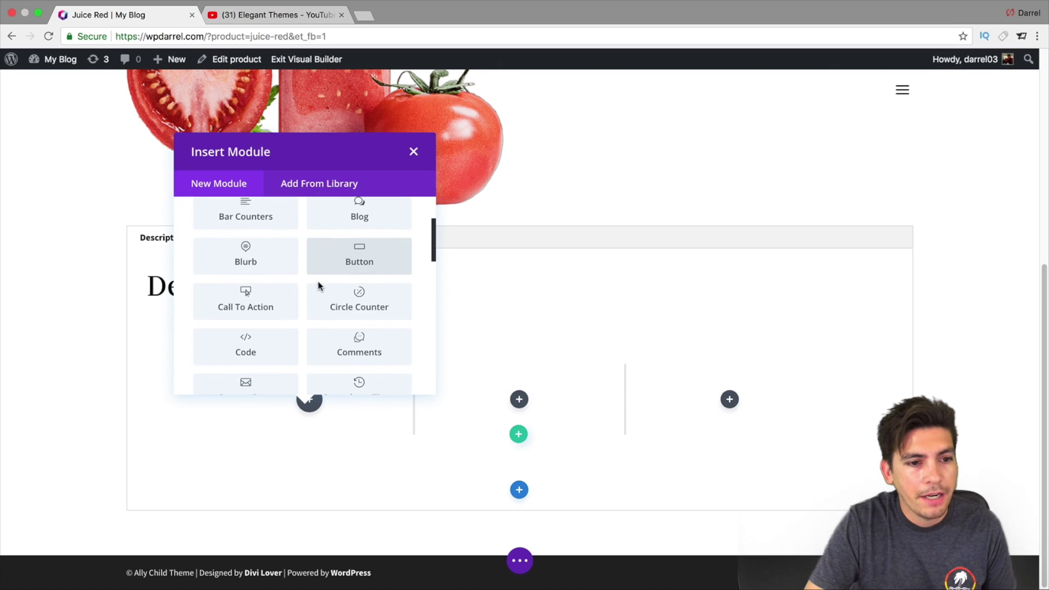
click(254, 293)
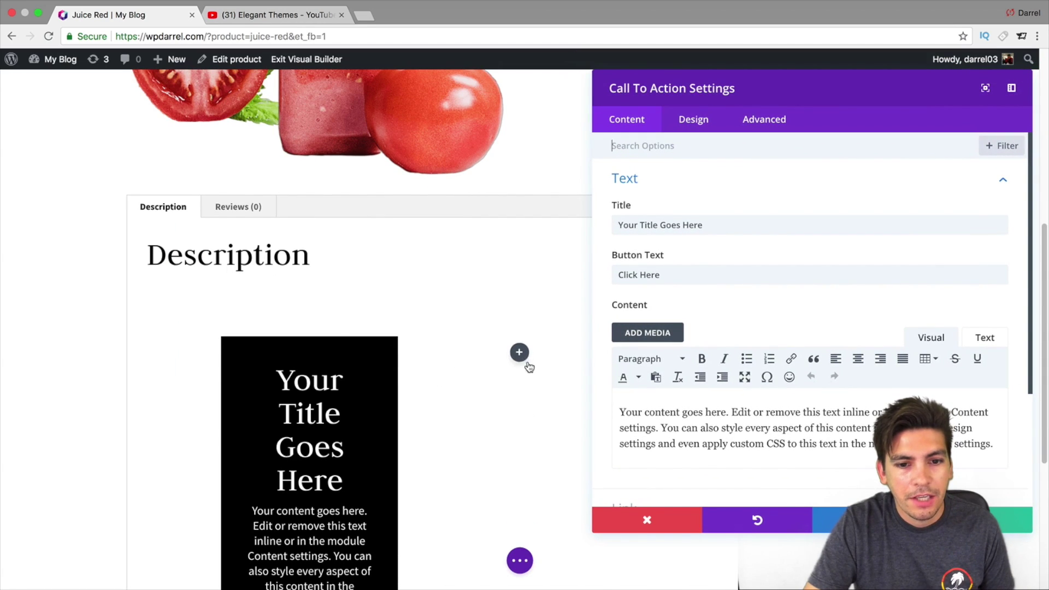
click(519, 352)
click(542, 298)
click(546, 315)
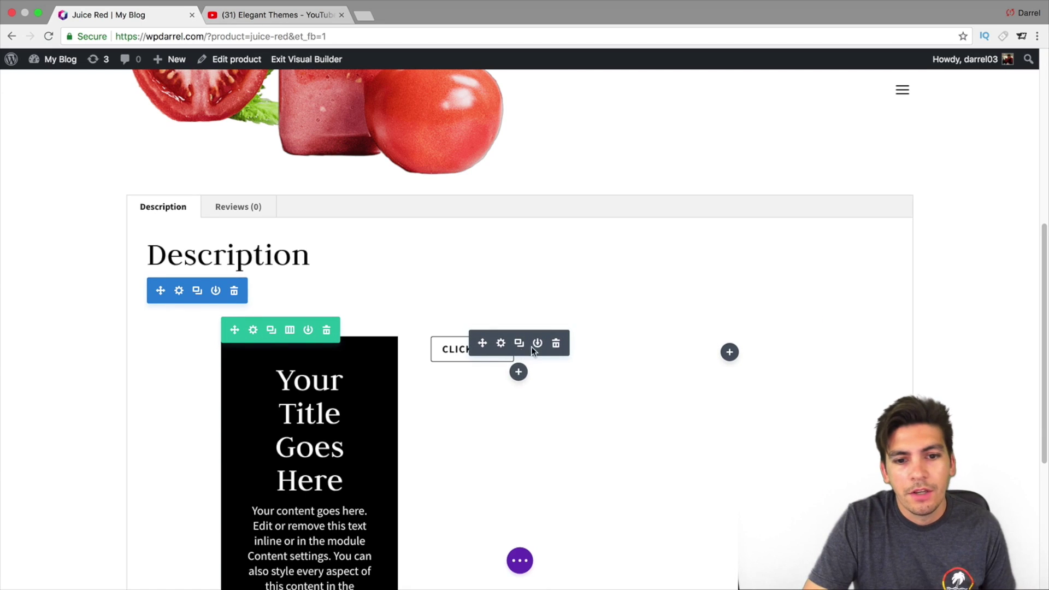
click(556, 343)
Step: Add a Call To Action module to the second column of the row and close its settings
click(518, 352)
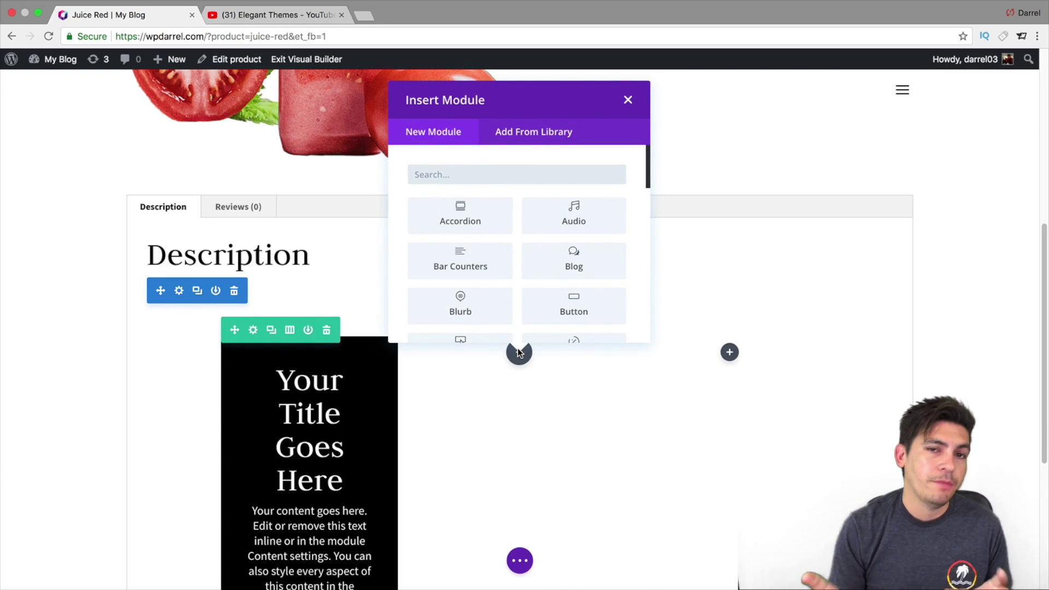
scroll(538, 260, down, 3)
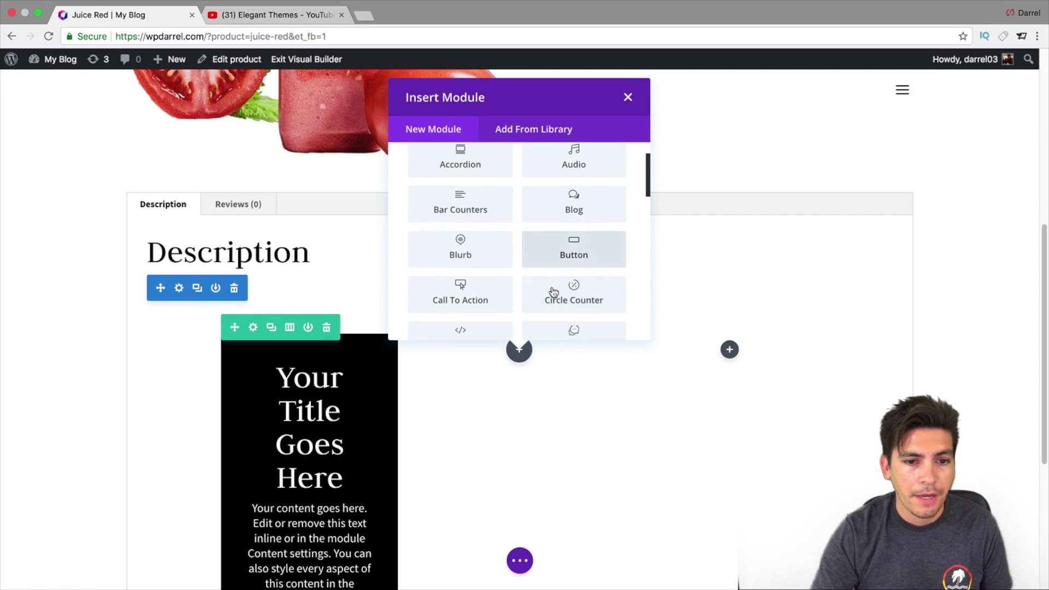
click(485, 290)
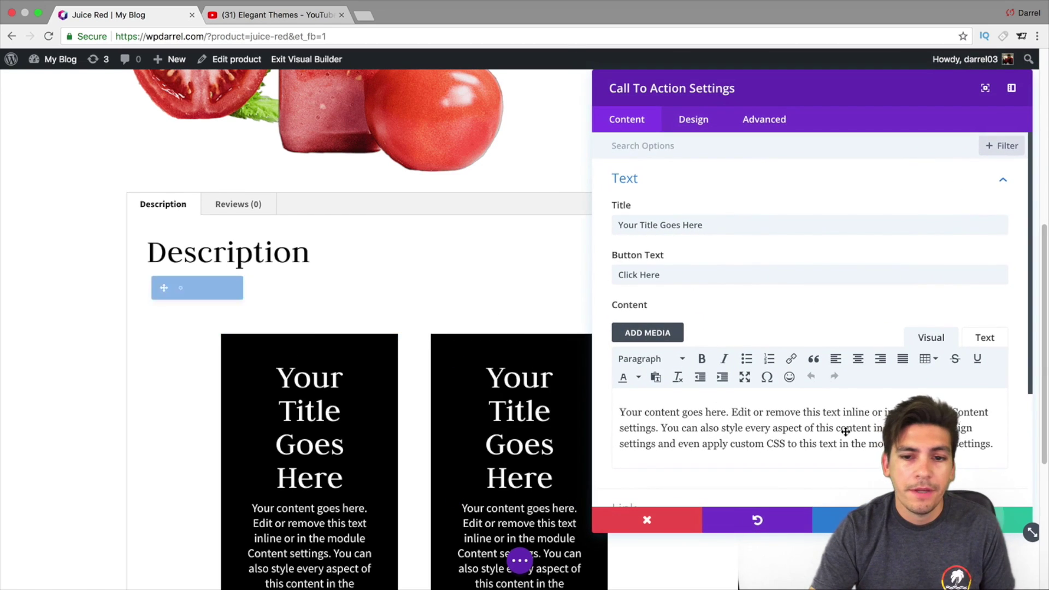
key(Escape)
Step: Add a Call To Action module to the third column, close its settings and review the whole product page
click(728, 350)
scroll(688, 304, down, 1)
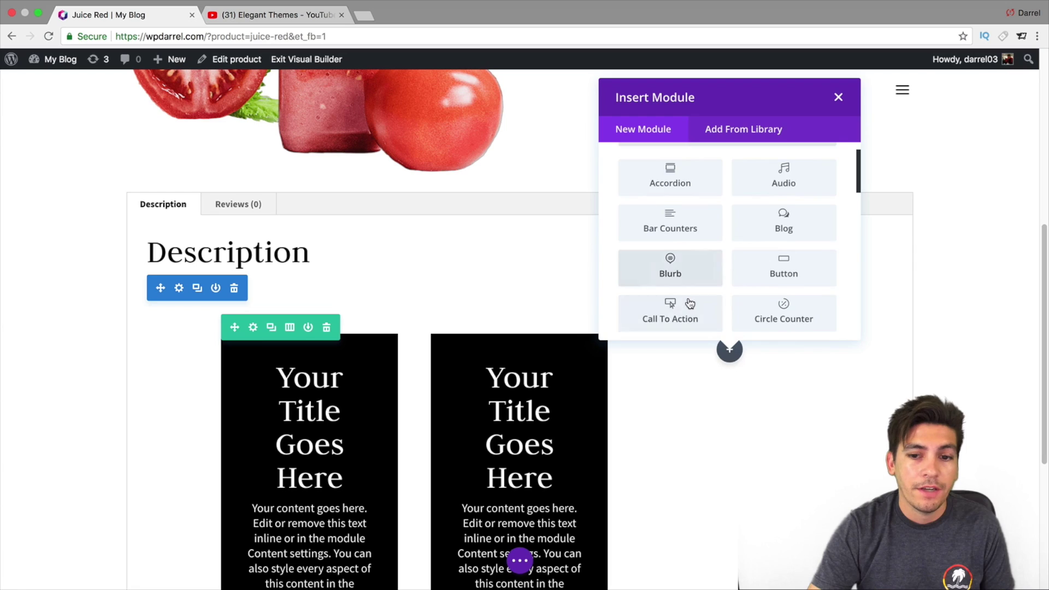
click(690, 304)
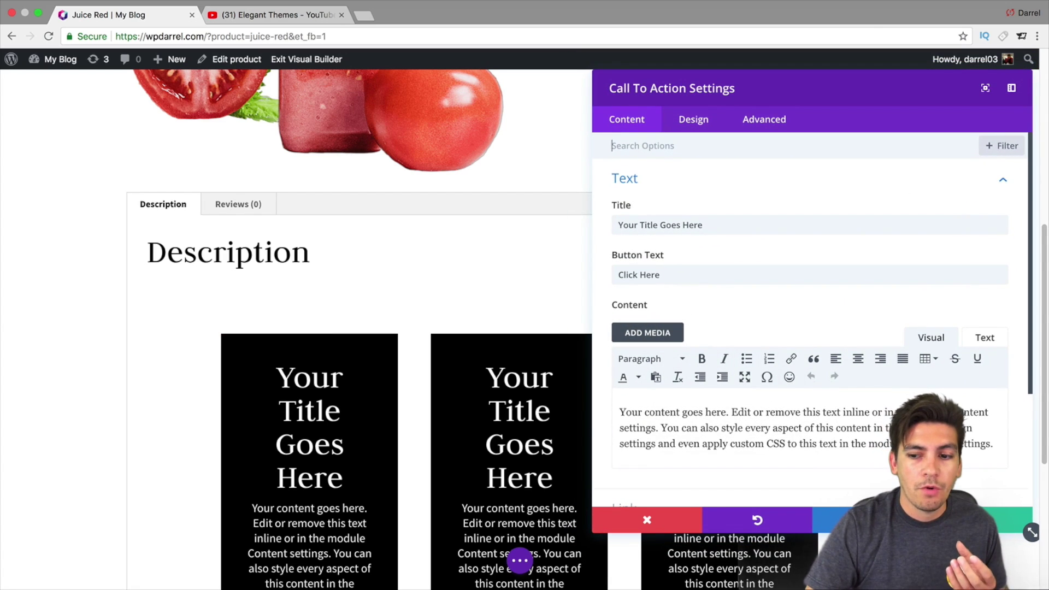
key(Escape)
scroll(525, 327, down, 4)
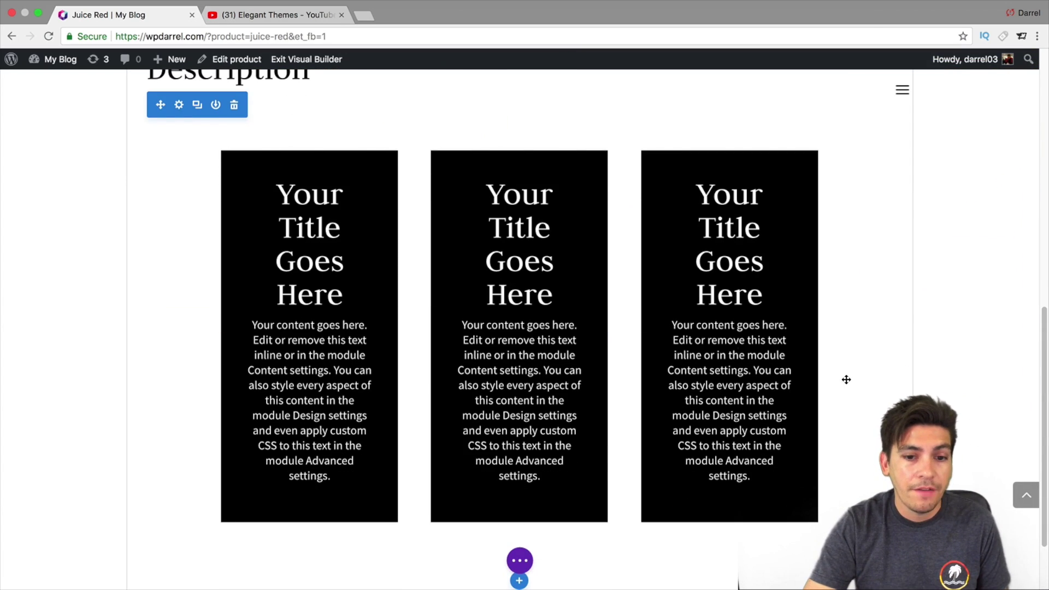
scroll(847, 379, down, 2)
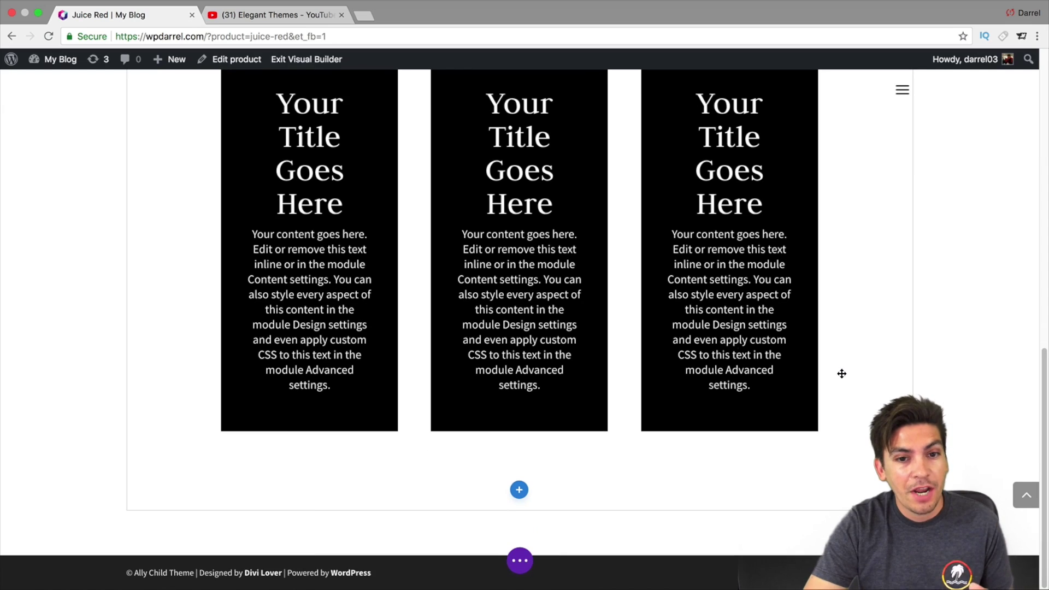
scroll(792, 306, up, 10)
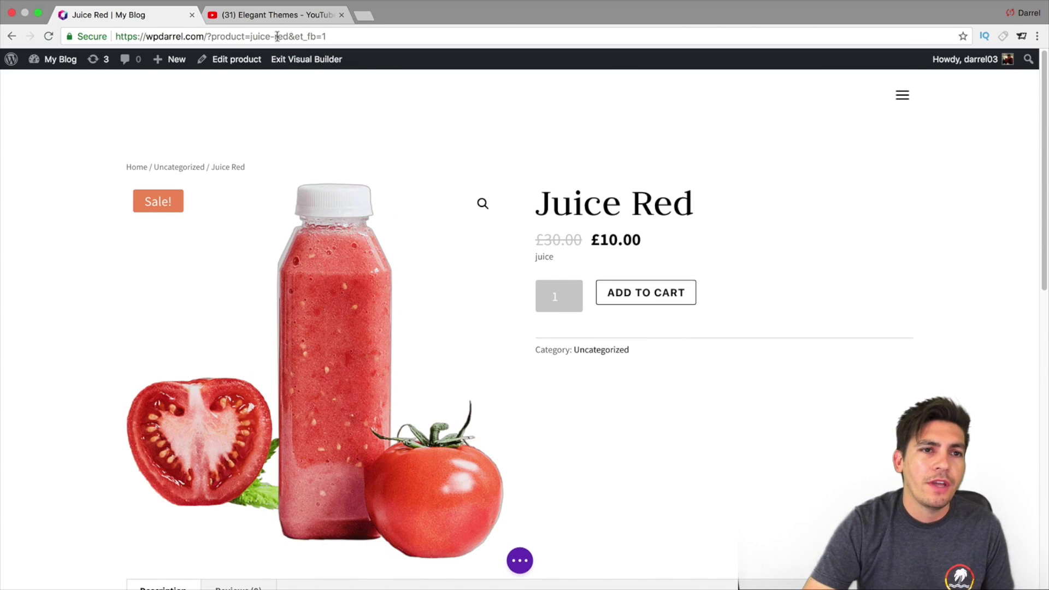
Step: Switch to the Elegant Themes YouTube channel and browse its uploaded videos
click(277, 15)
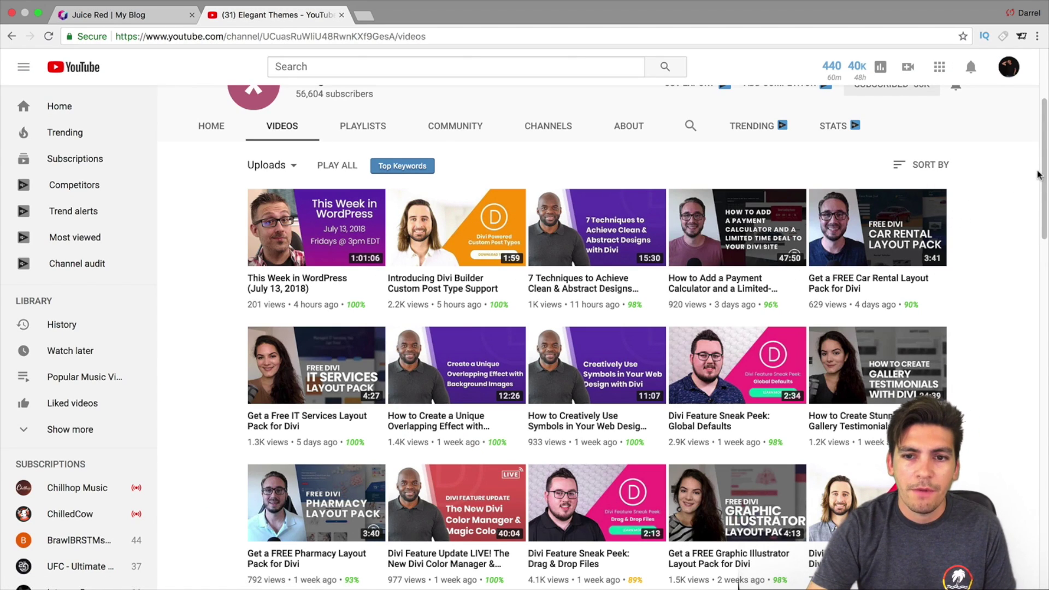
scroll(1041, 189, down, 2)
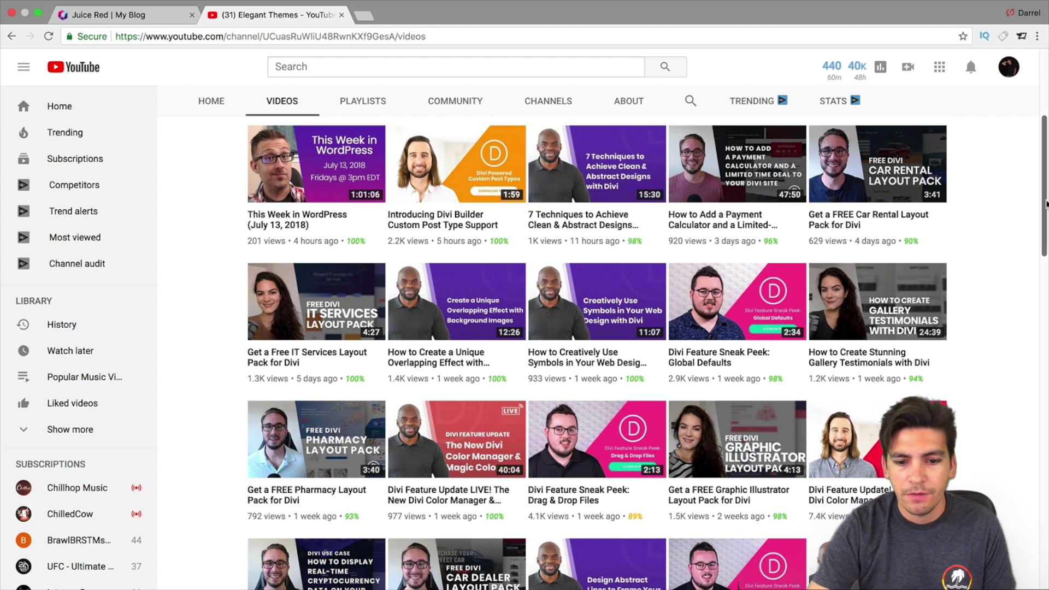
drag(1045, 205, 1044, 316)
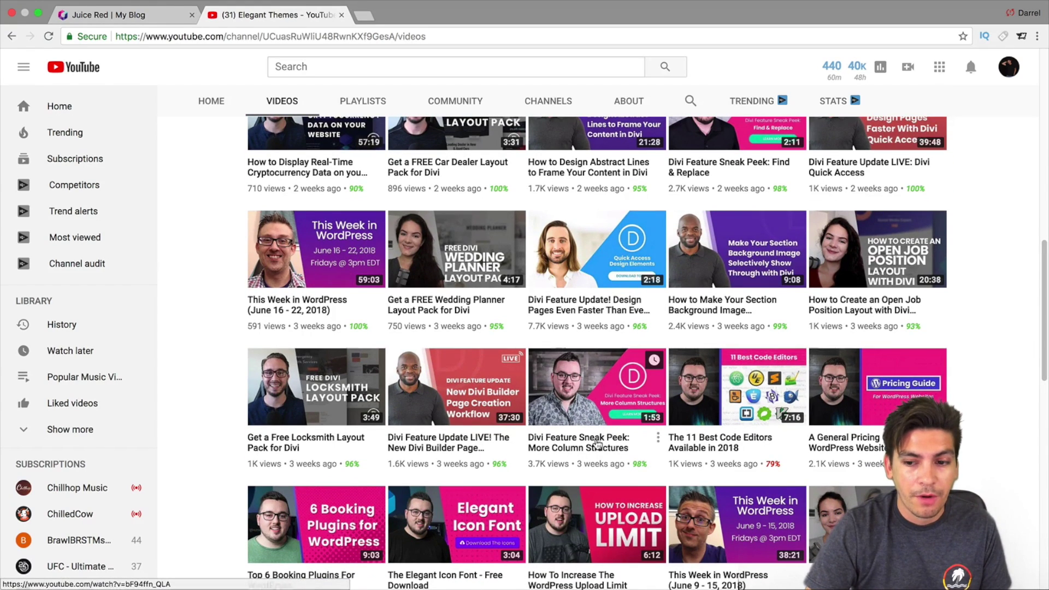
Step: Switch back to the WordPress site, go to its dashboard and start a new page titled Demo
drag(1044, 350, 1039, 206)
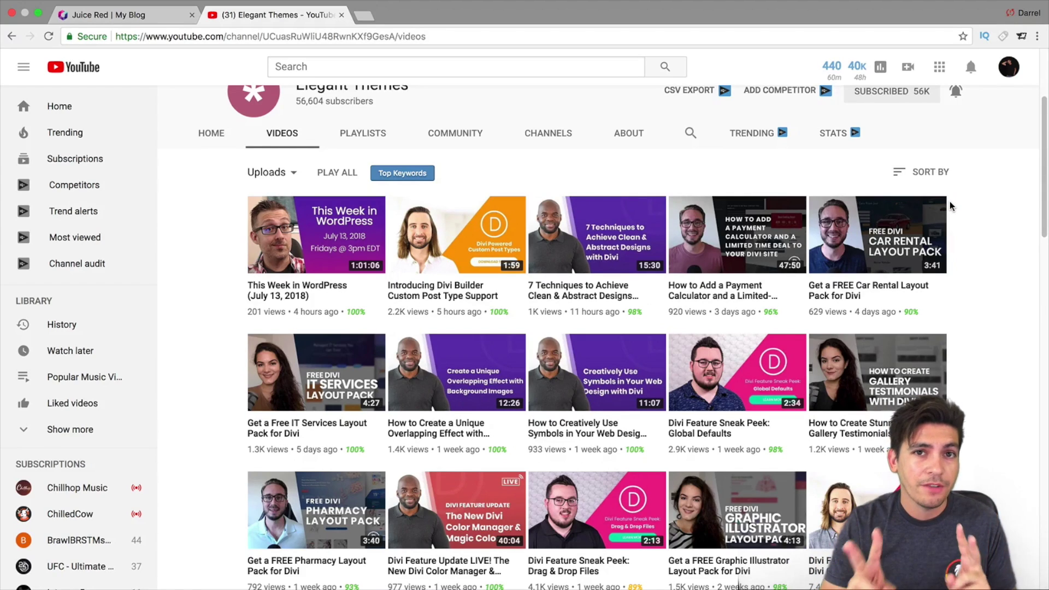
click(92, 15)
mouse_move(71, 62)
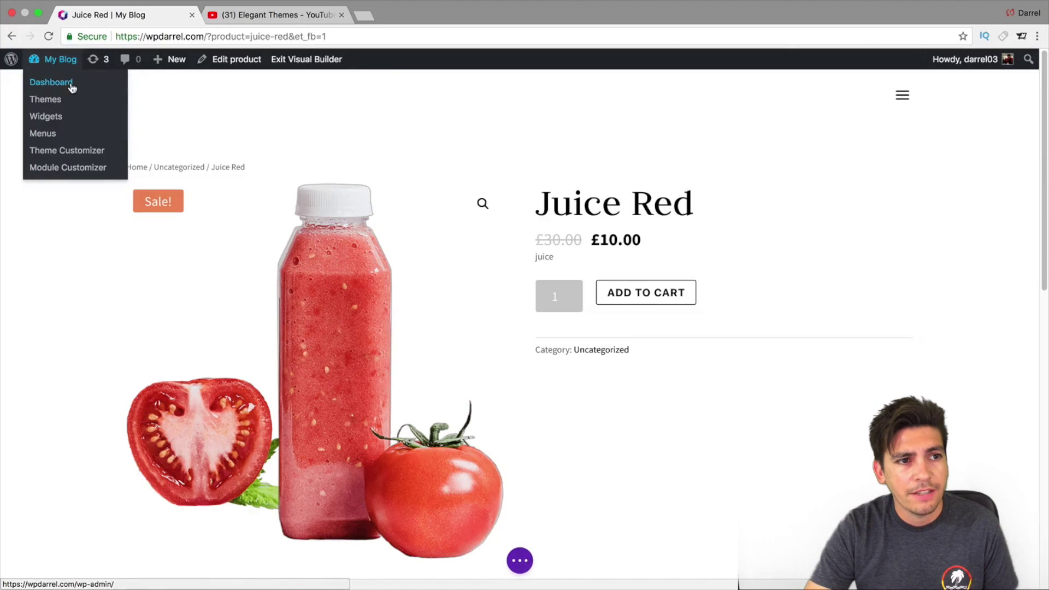
click(70, 82)
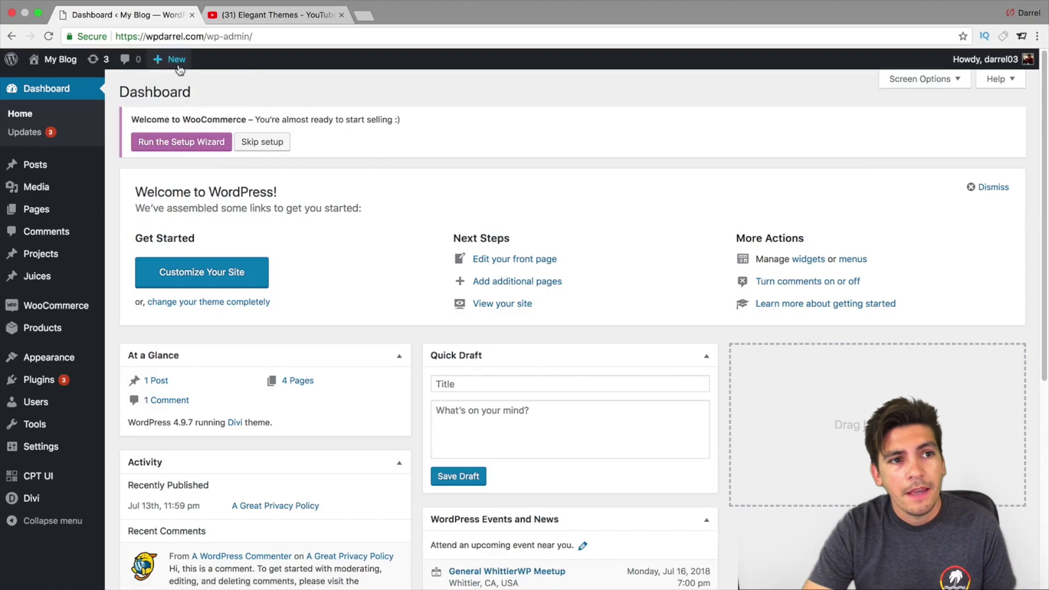
mouse_move(179, 71)
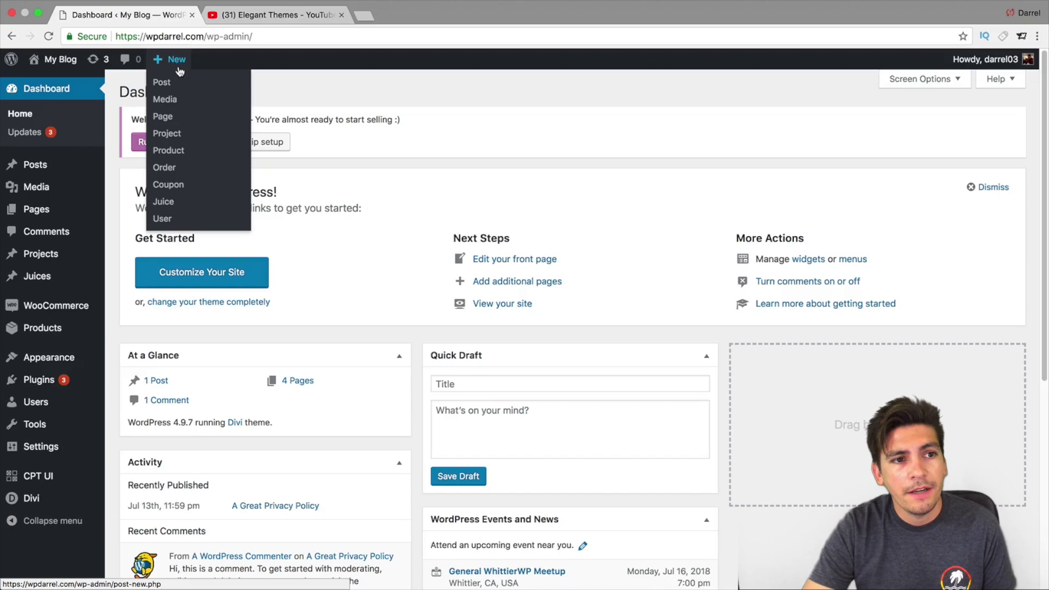
click(178, 114)
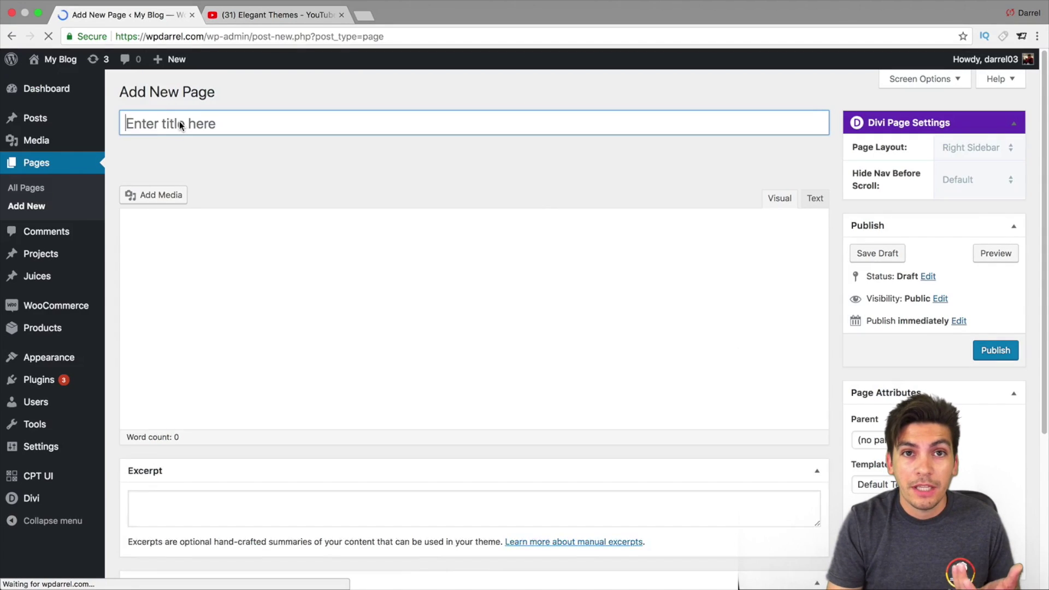
text(Demo)
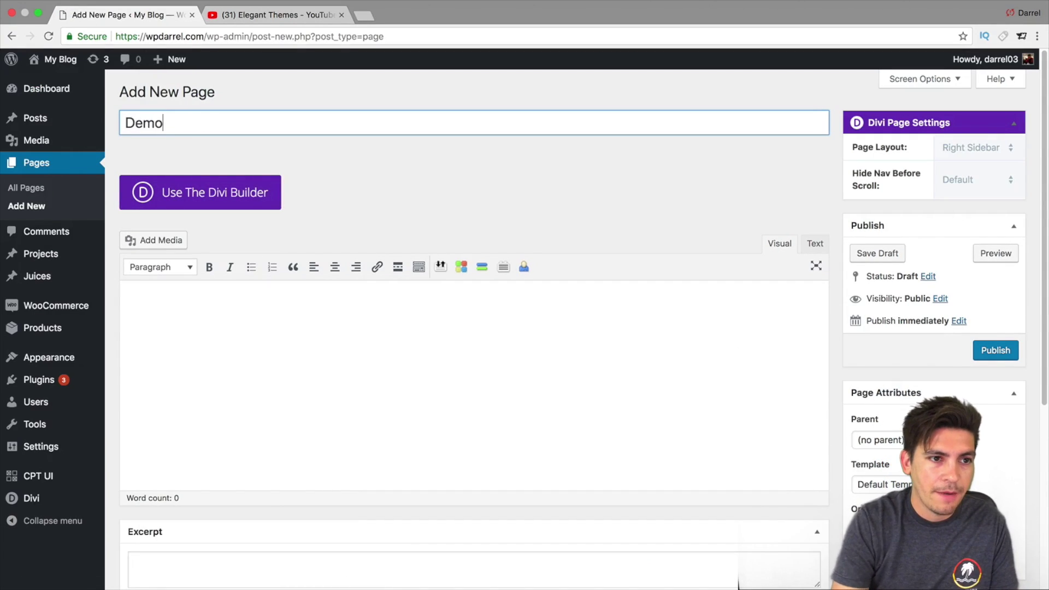
Step: Open the Demo page in the Divi visual builder
key(Tab)
click(183, 194)
click(368, 210)
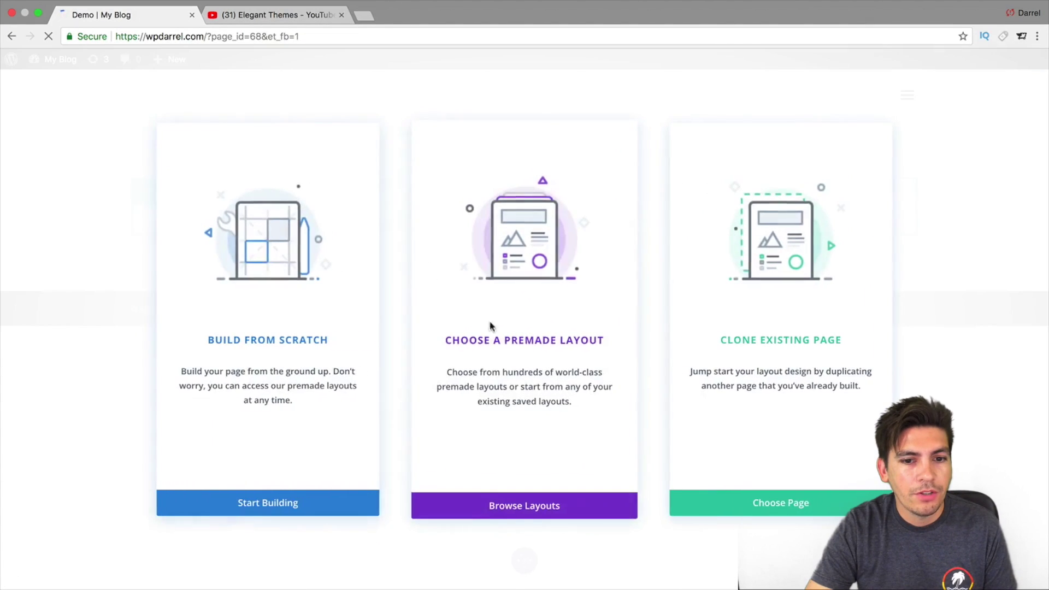
Step: Browse the premade layout packs for the Demo page and close the library without loading one
click(499, 322)
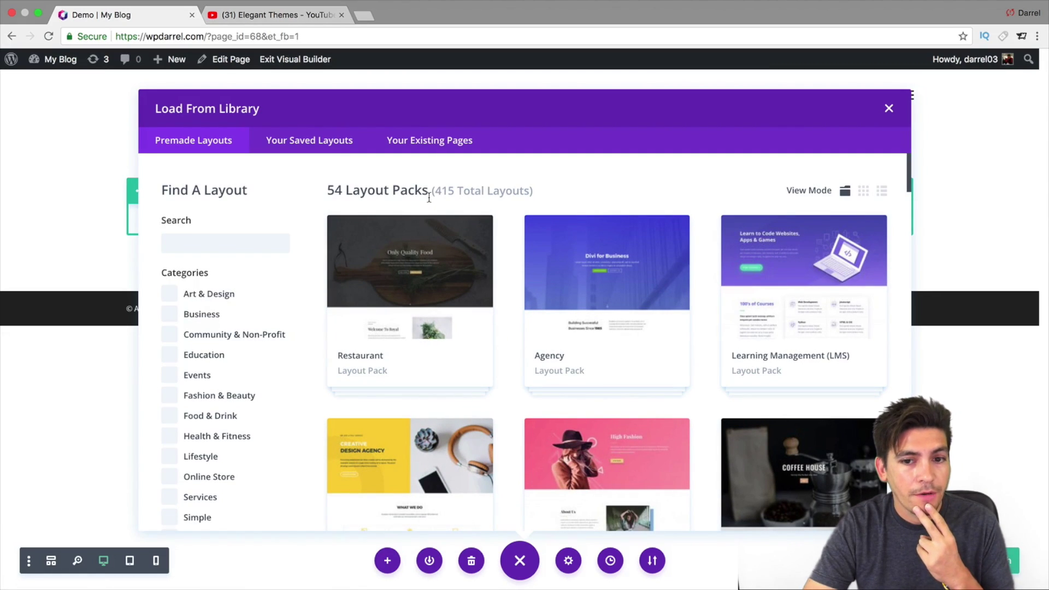
scroll(428, 198, down, 3)
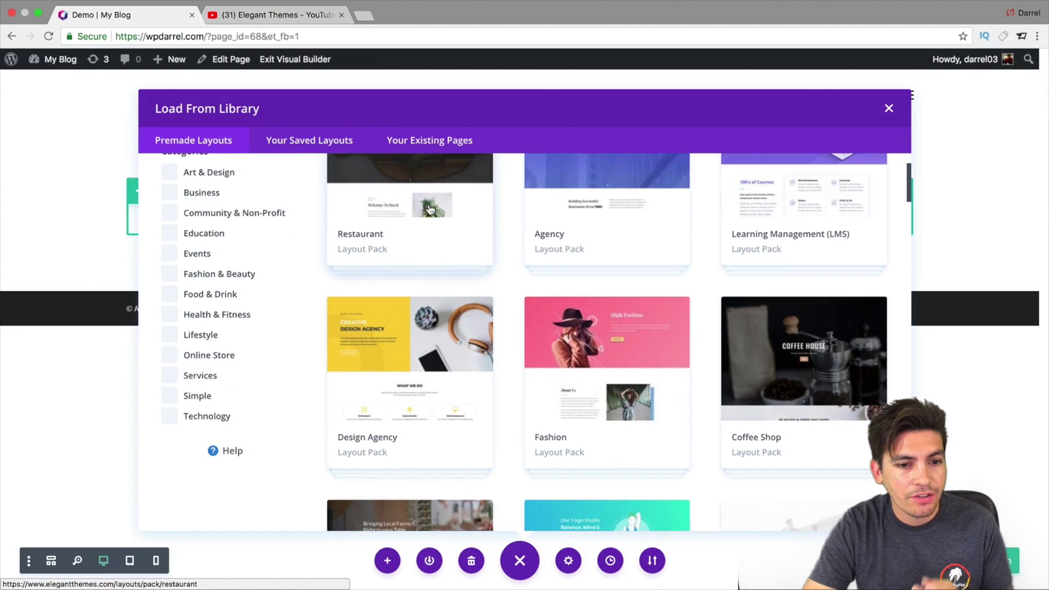
scroll(485, 277, down, 20)
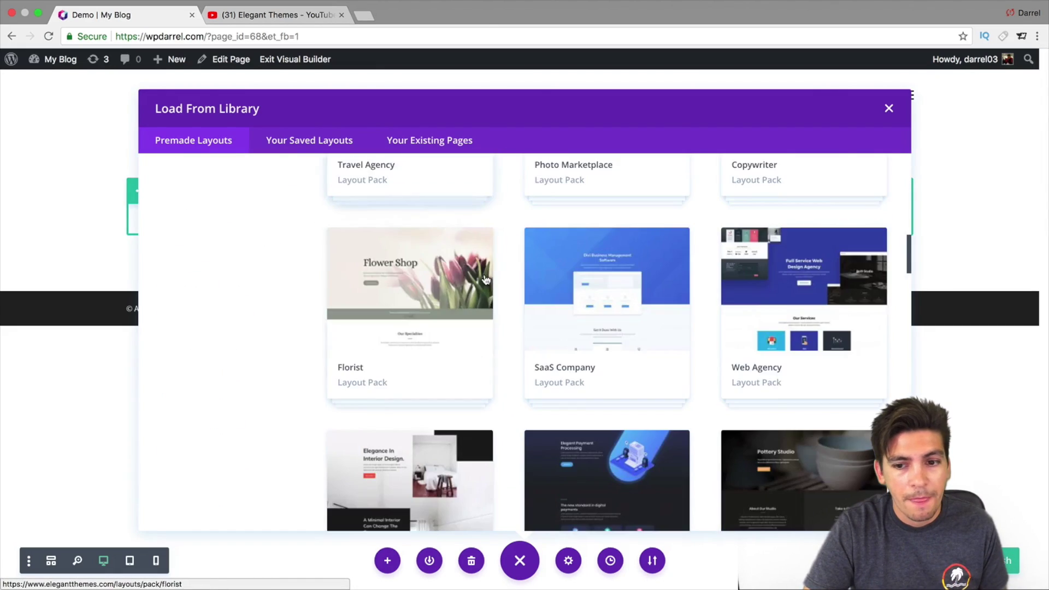
scroll(485, 277, down, 10)
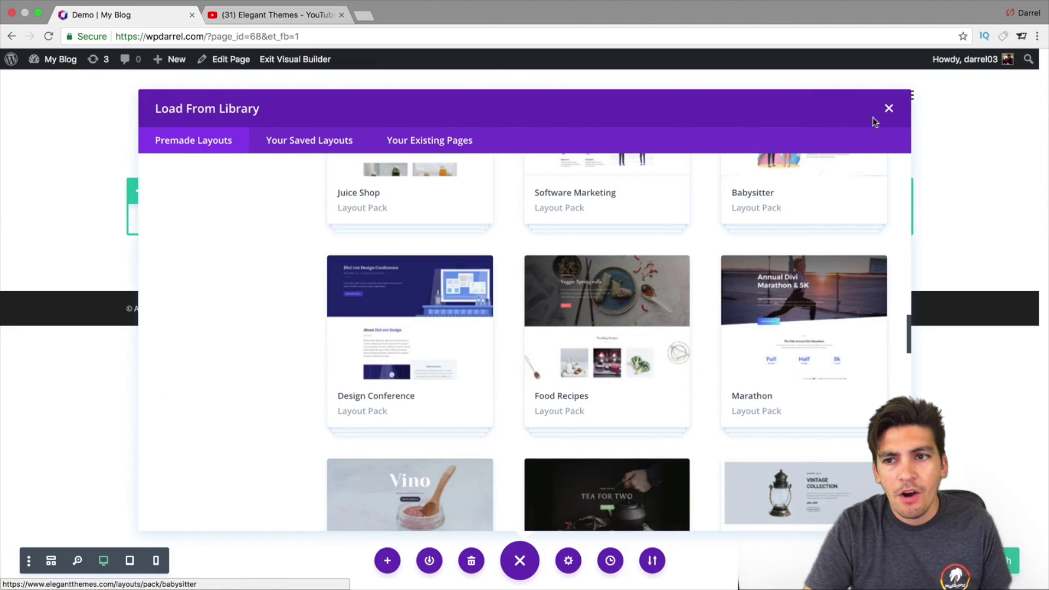
click(889, 109)
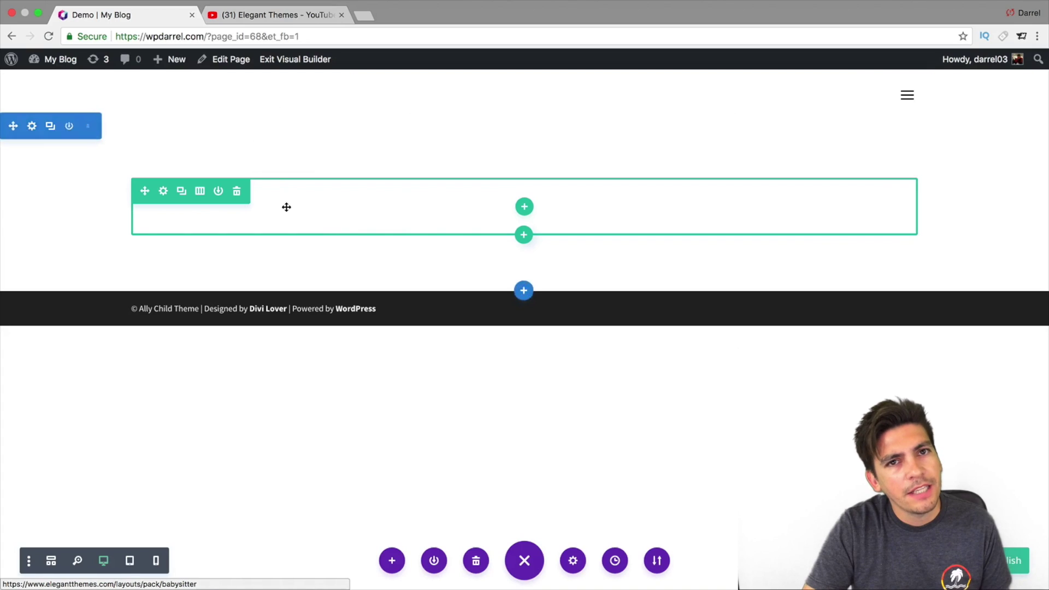
Step: Go back to the WordPress dashboard and open the list of post categories
mouse_move(61, 62)
click(58, 82)
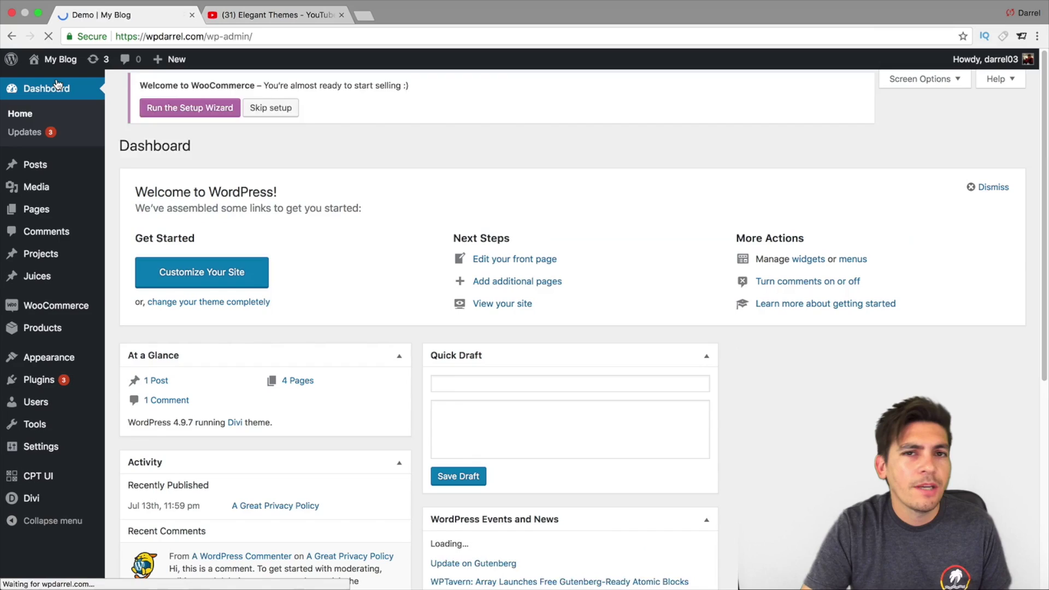
mouse_move(59, 170)
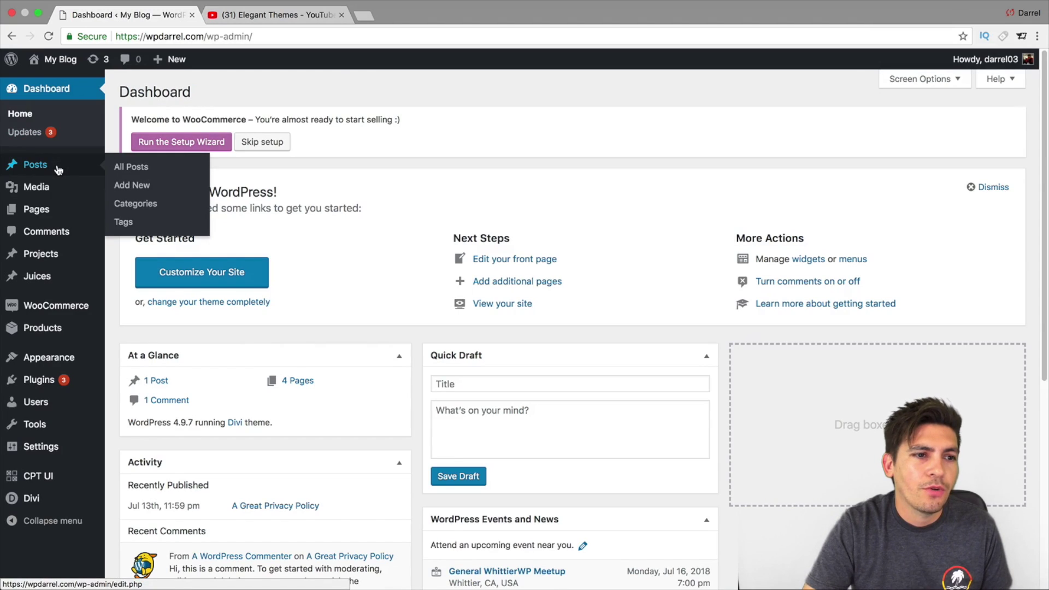
click(130, 204)
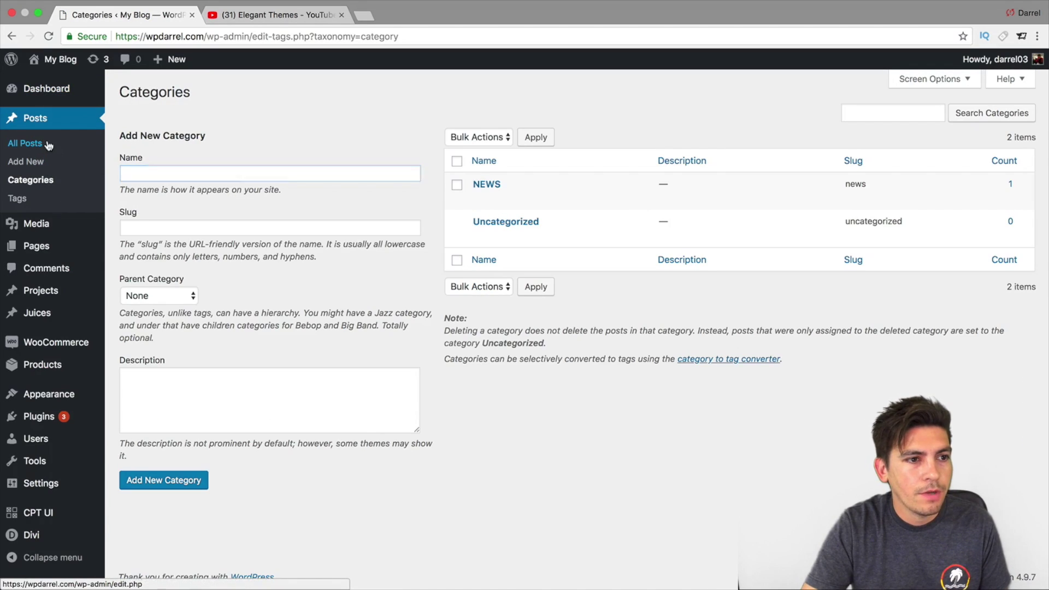
Step: View the blog post A Great Privacy Policy on the site and look through its NEWS category archive page
click(33, 143)
click(258, 200)
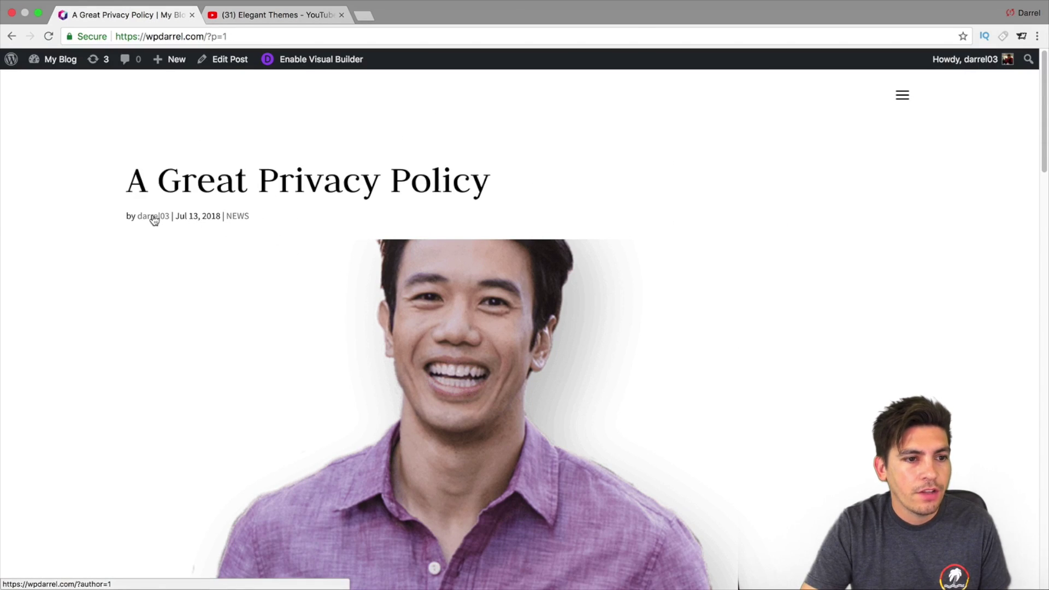
click(242, 218)
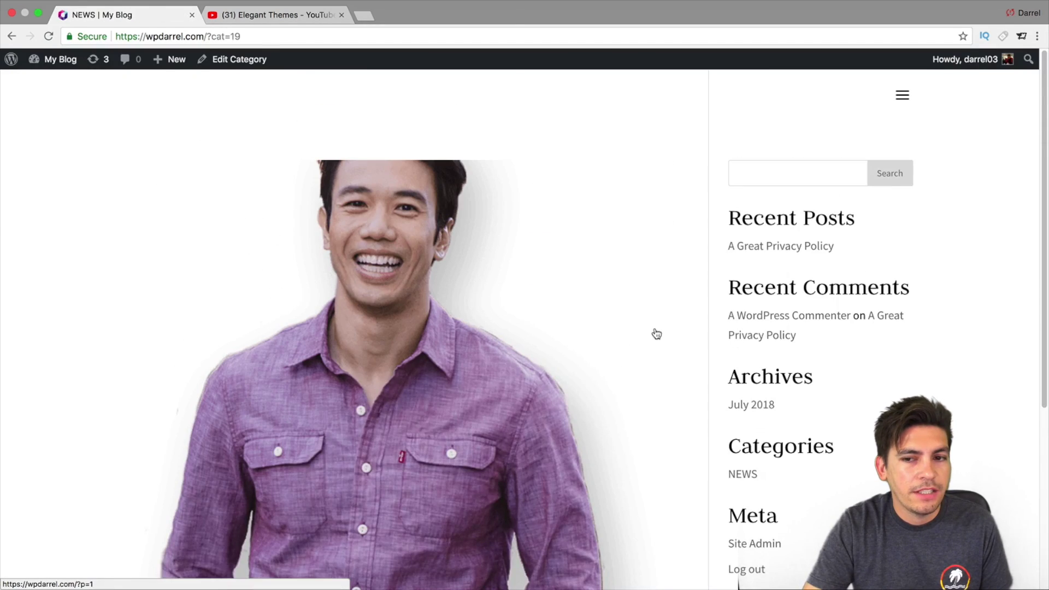
scroll(656, 331, down, 5)
scroll(658, 327, up, 5)
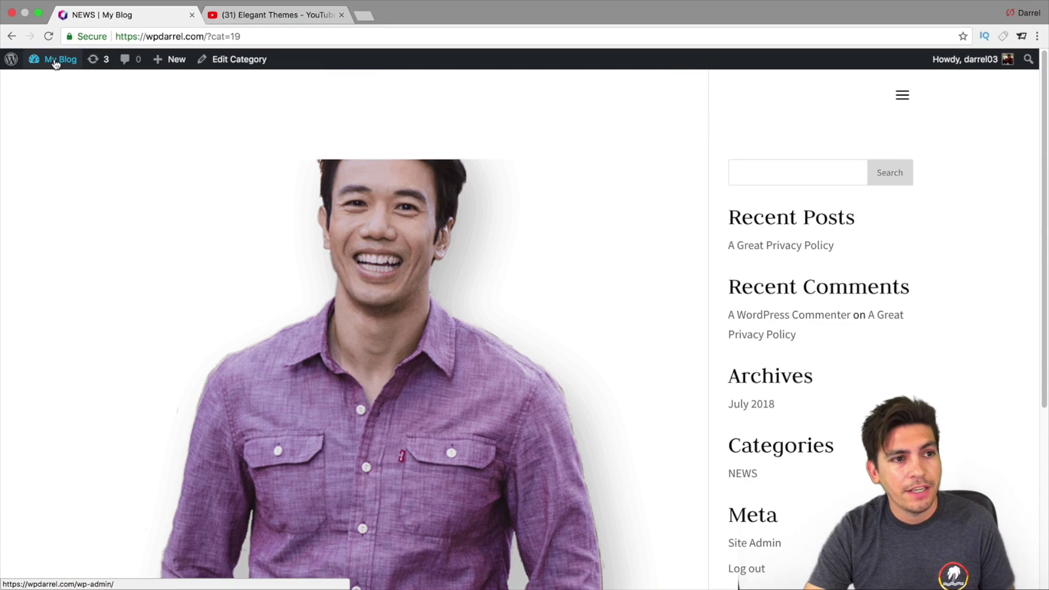
Step: Return to the dashboard, view the Green juice product on the site and open its Green Juices category page
mouse_move(57, 60)
click(54, 81)
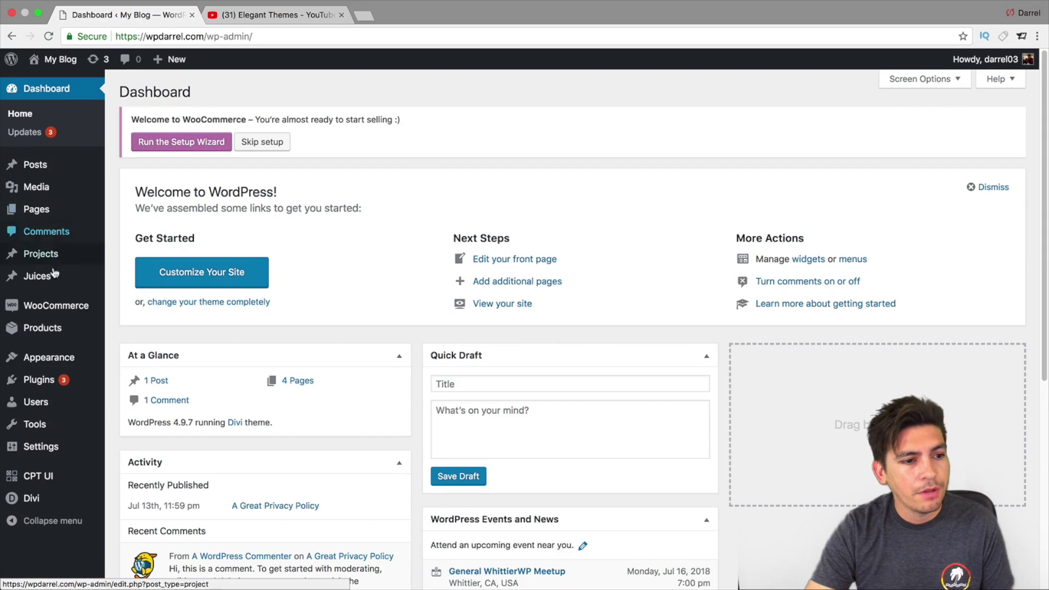
mouse_move(55, 305)
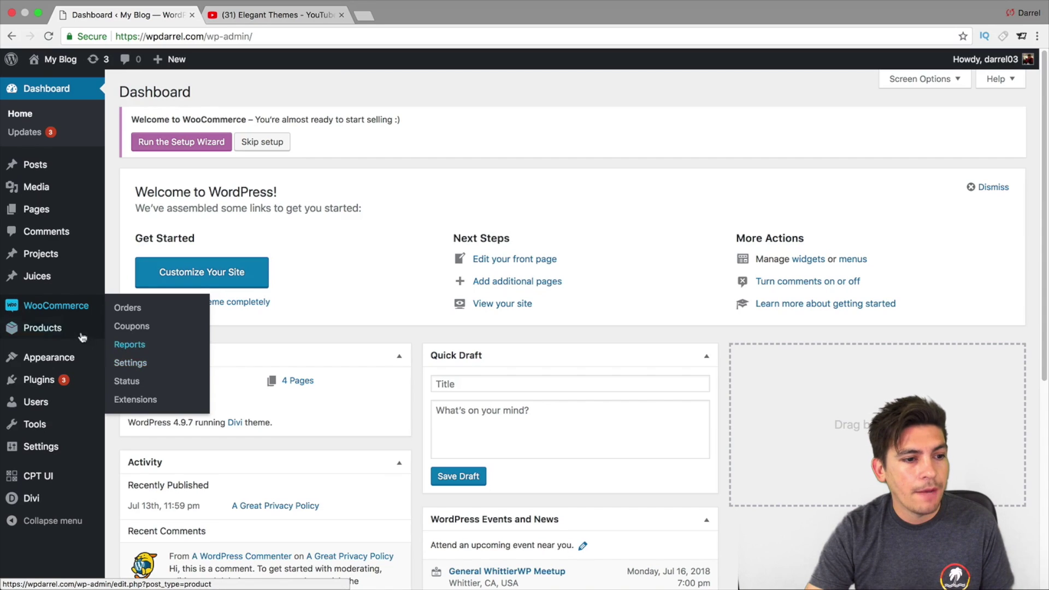
mouse_move(60, 328)
click(135, 331)
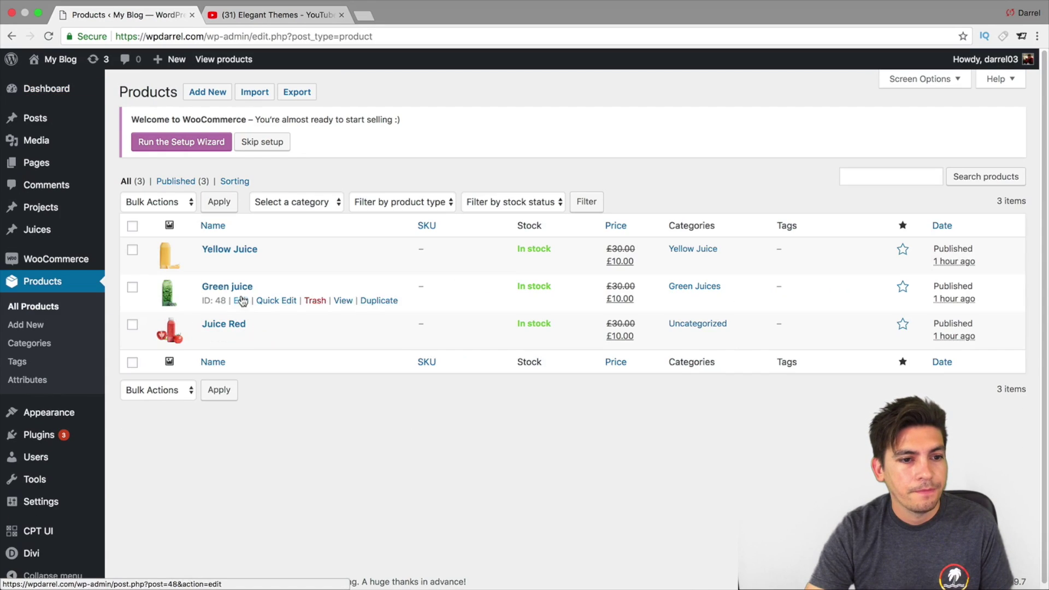
click(343, 300)
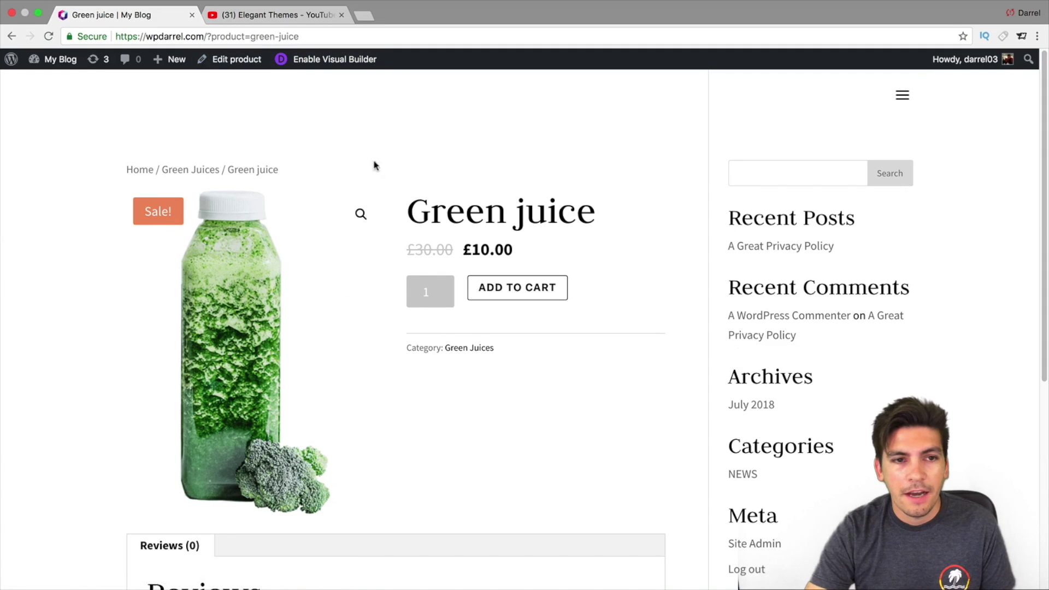
click(192, 170)
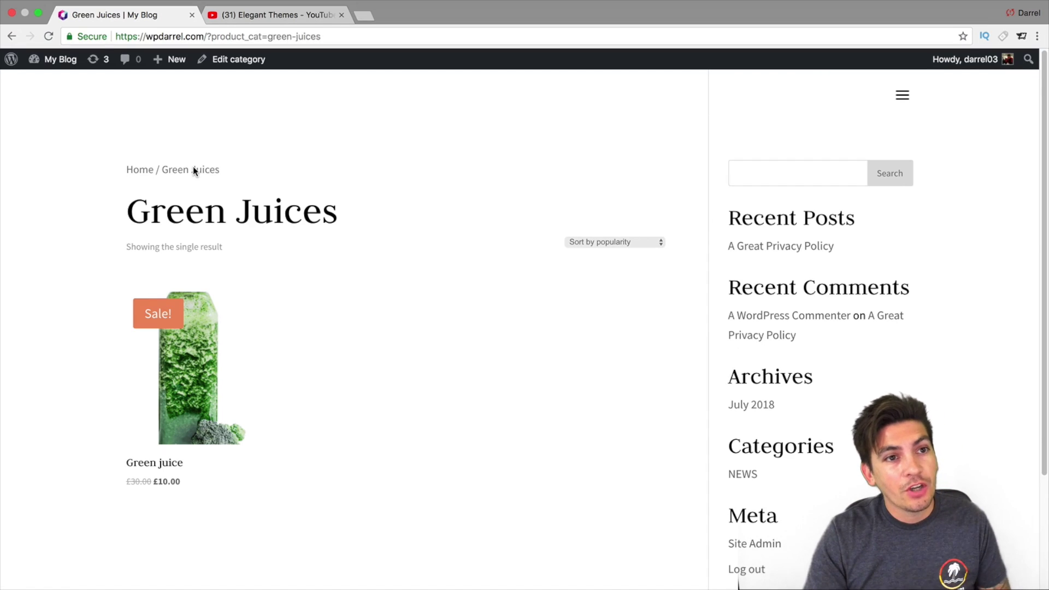
Step: Switch to the Elegant Themes YouTube channel again and look over its recent Divi feature videos
click(244, 15)
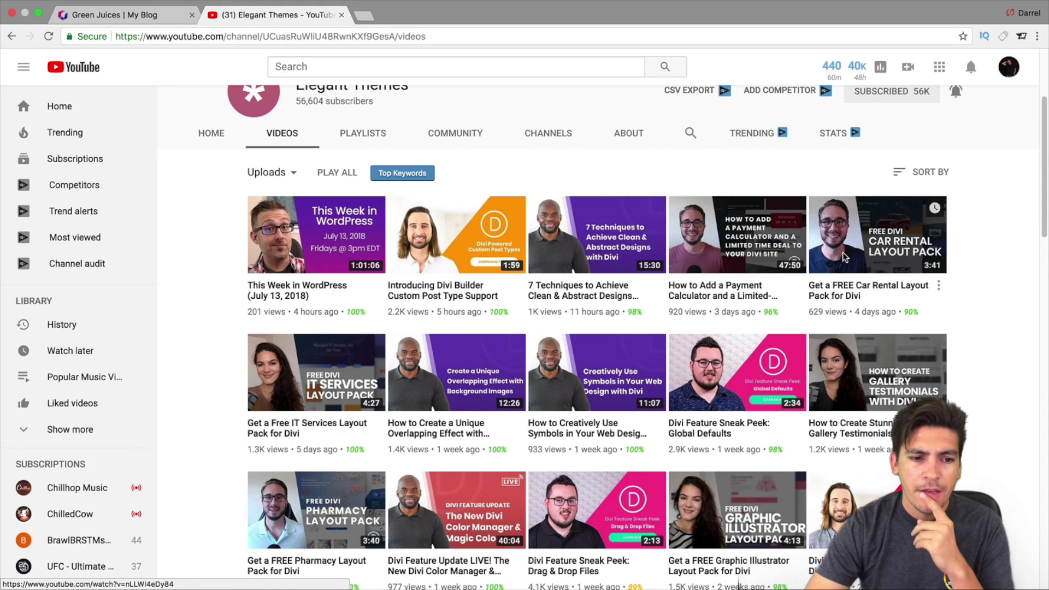
drag(1047, 163, 1046, 237)
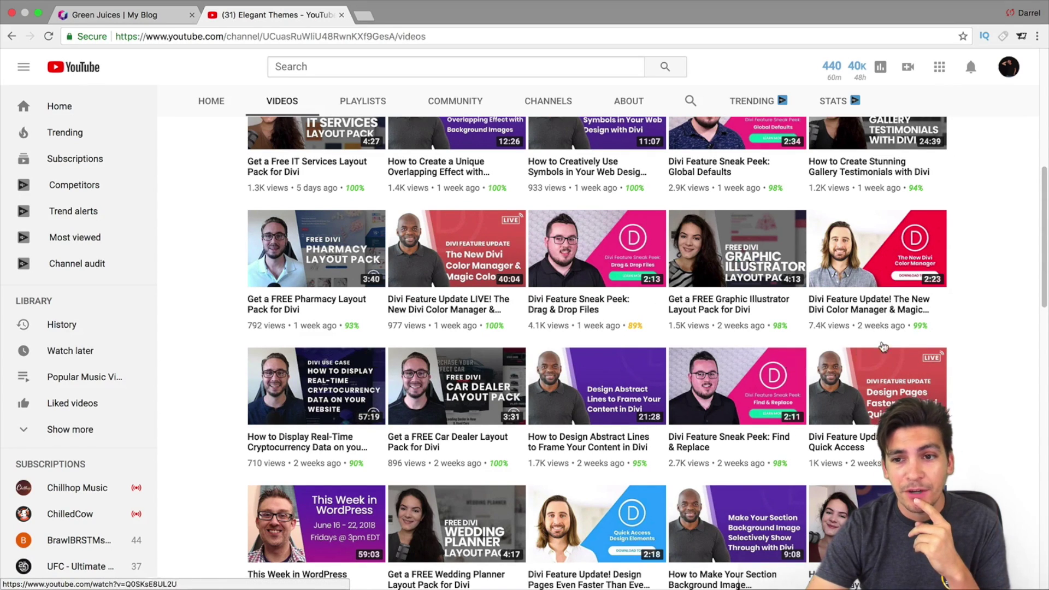
drag(1042, 268, 1045, 283)
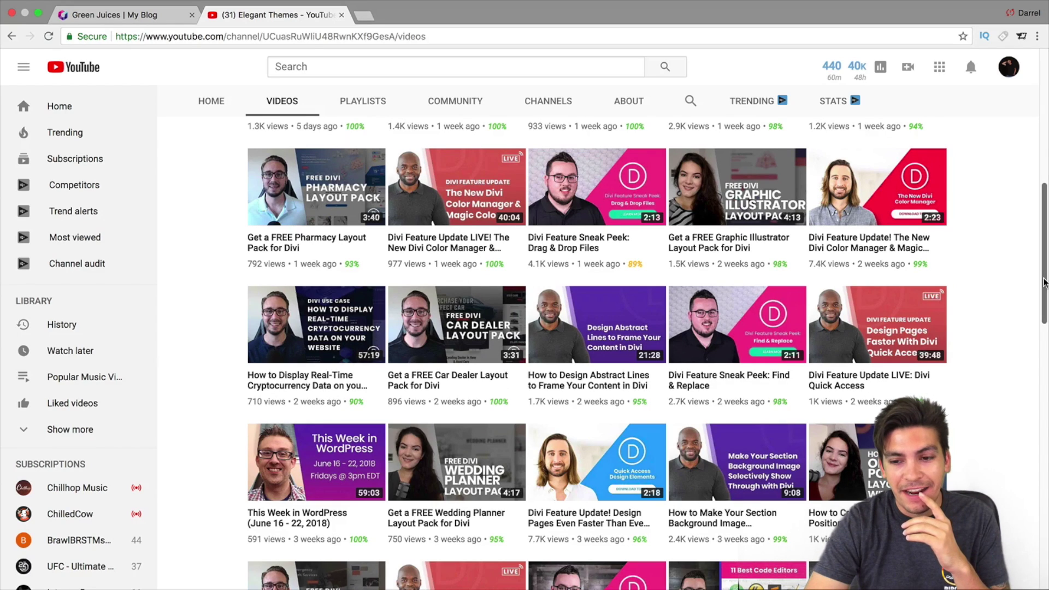
mouse_move(1044, 283)
mouse_down()
mouse_move(1041, 336)
mouse_move(1044, 275)
mouse_up()
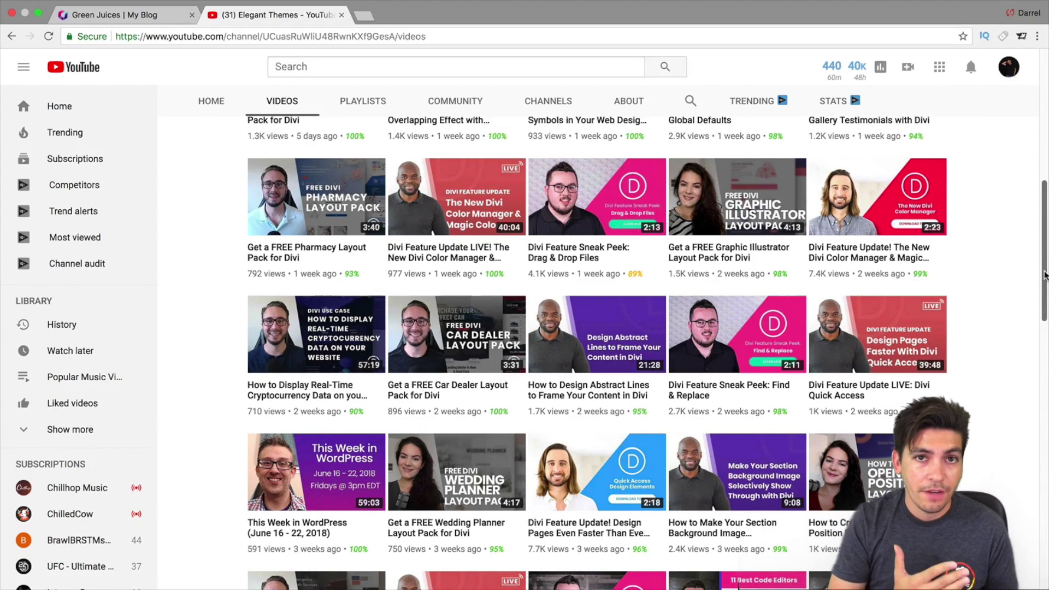
scroll(961, 268, up, 3)
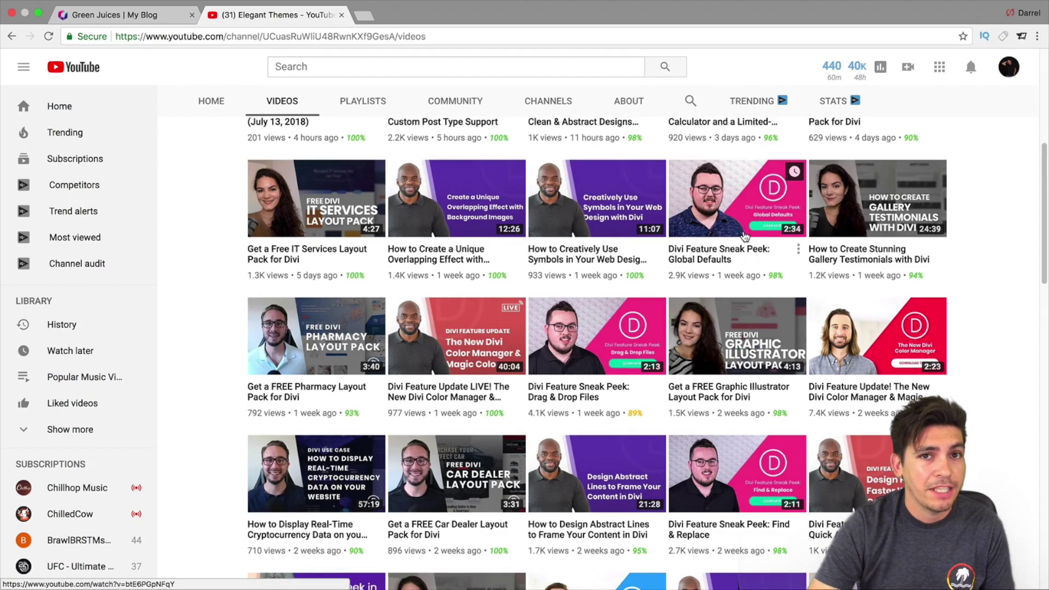
scroll(743, 232, up, 1)
scroll(743, 231, up, 3)
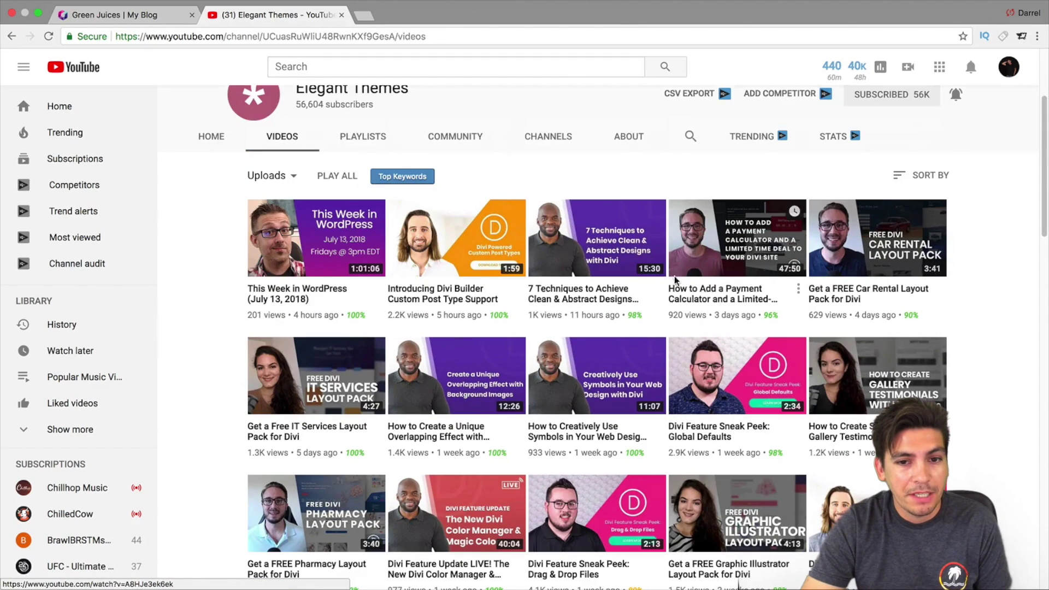